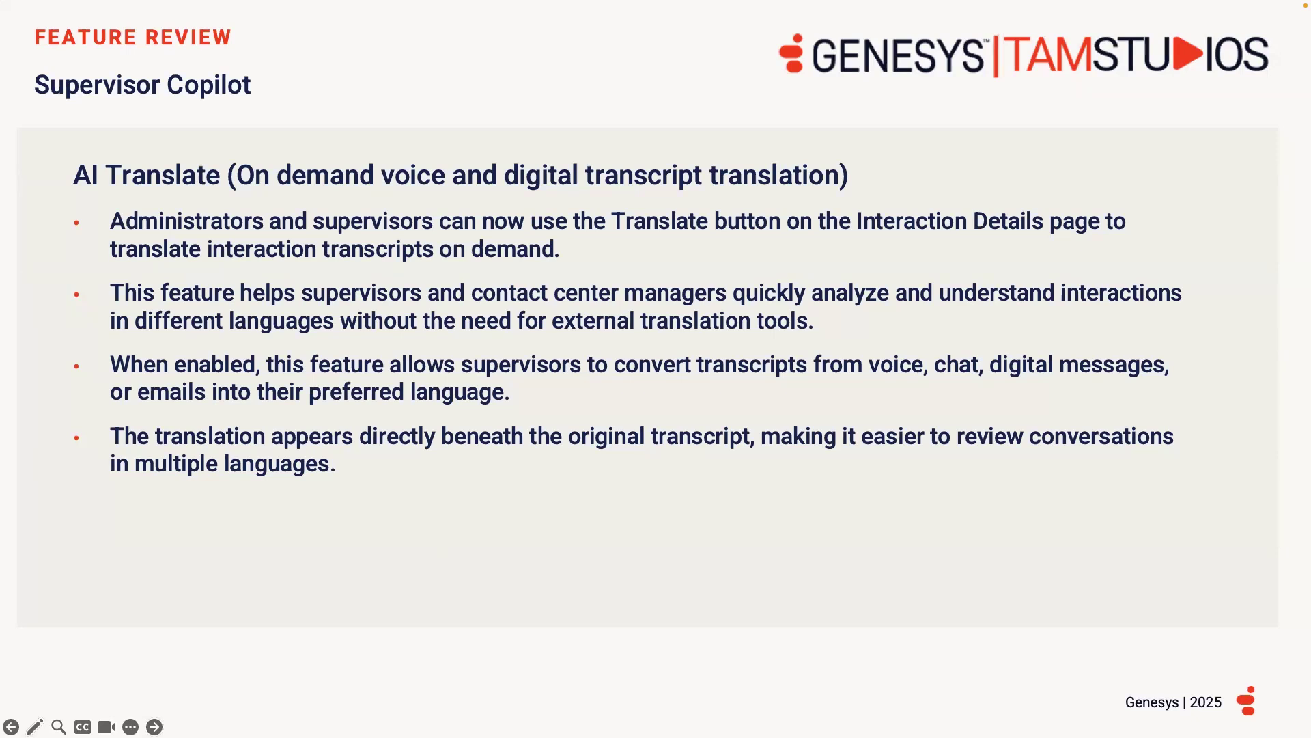
- Advance past the AI Translate slide to the Demo slide
key("Right")
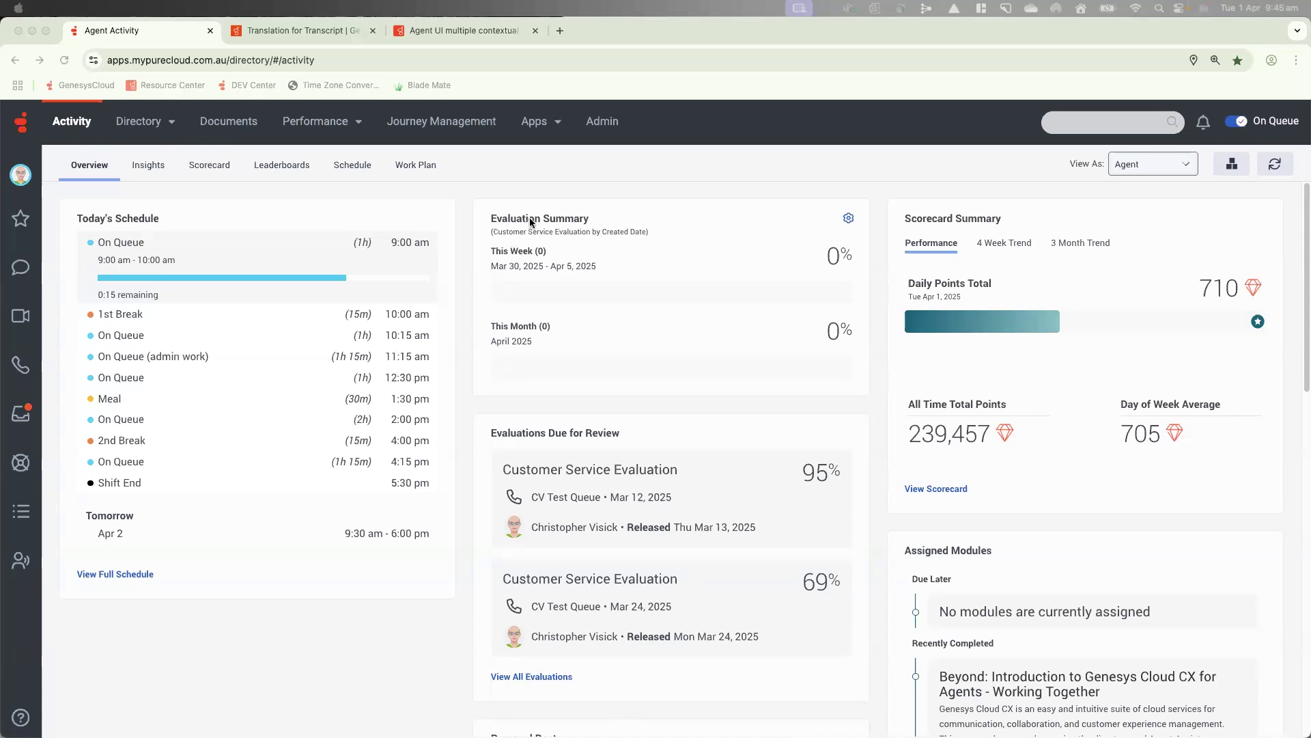
- Check Main Program's 41 queues, 43 flows and AI insights setting, then return to Admin Home
left_click(601, 122)
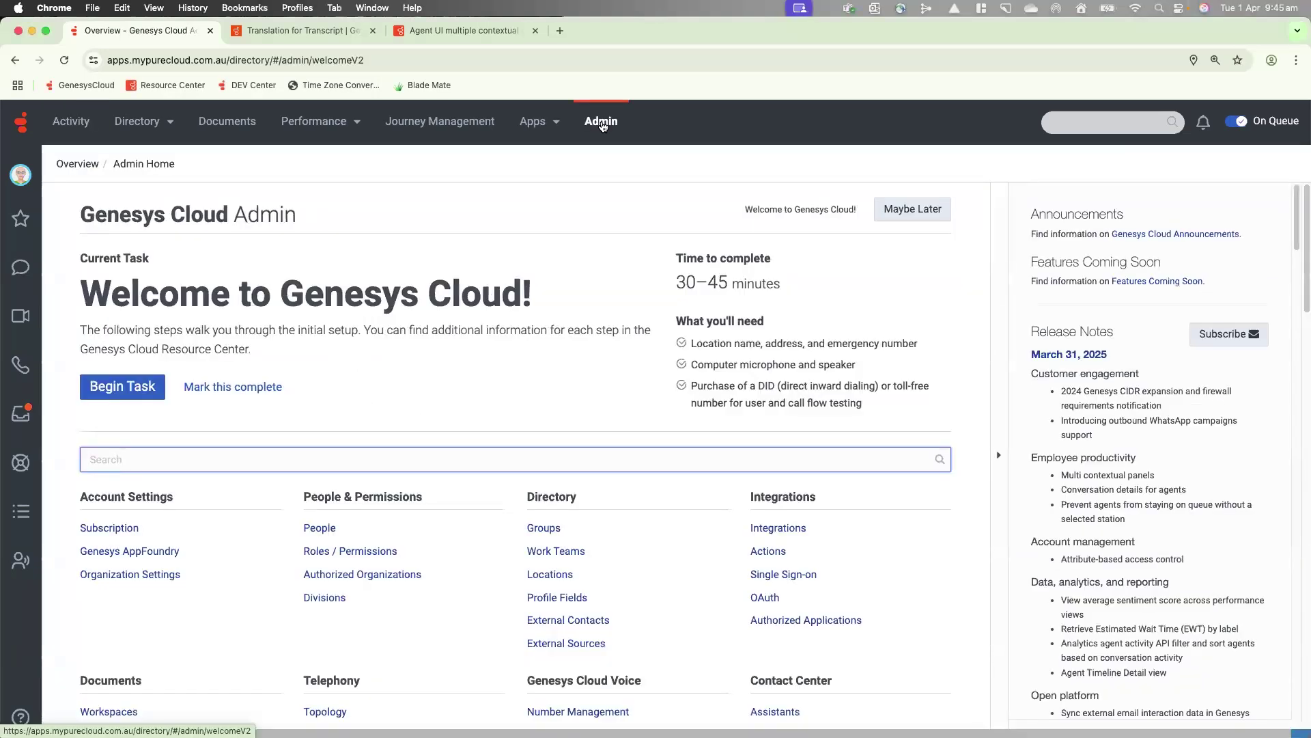
type("prog")
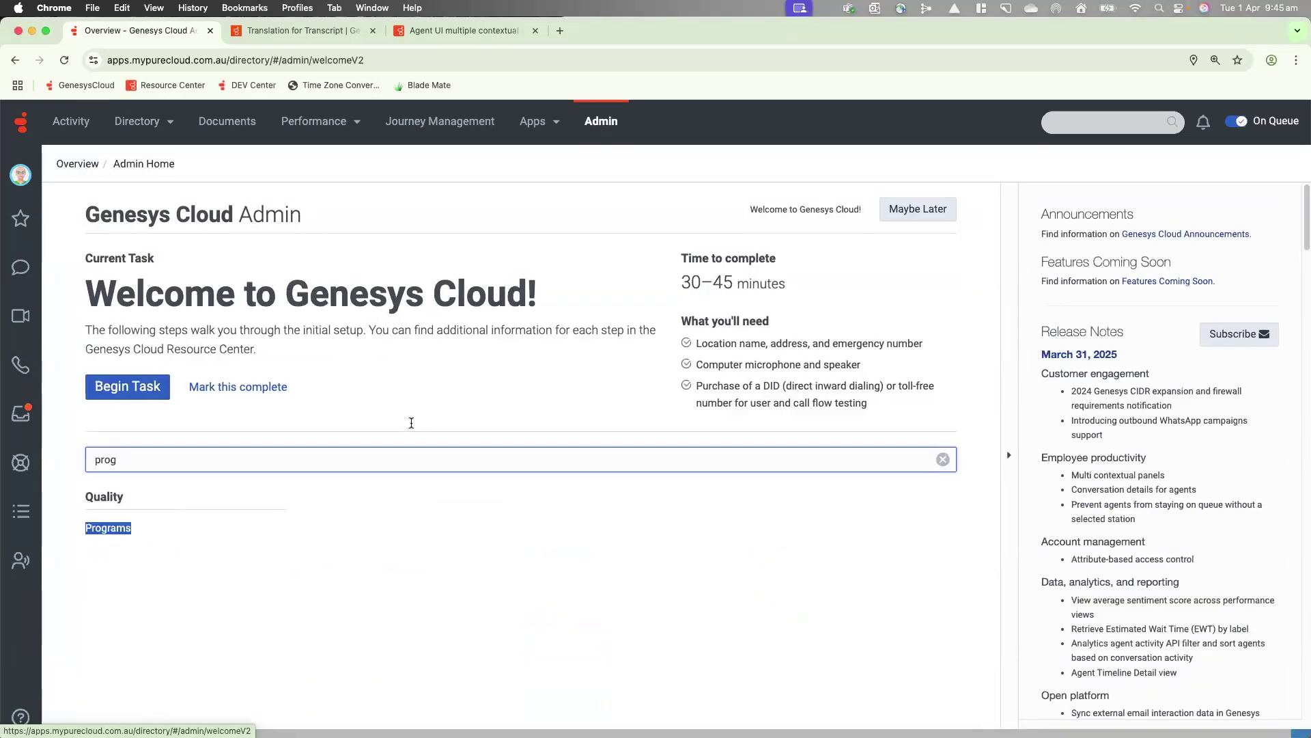
left_click(109, 529)
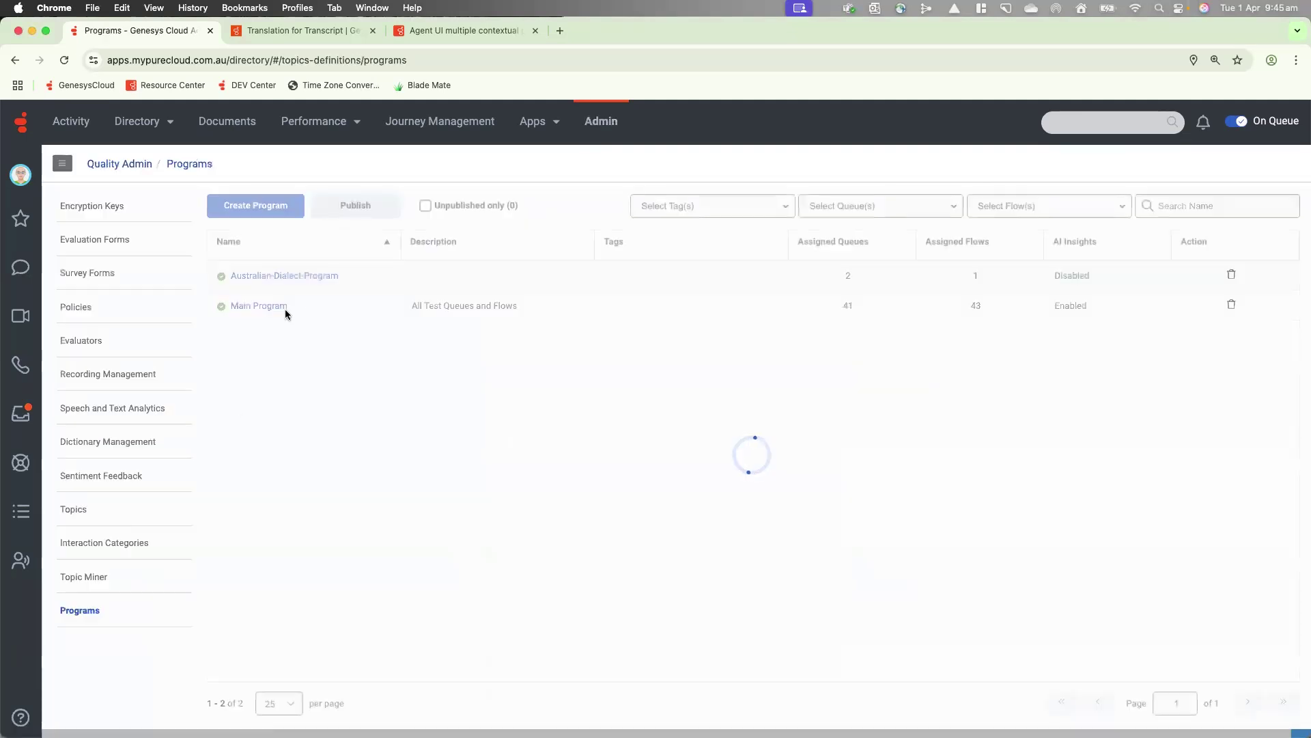
left_click(258, 306)
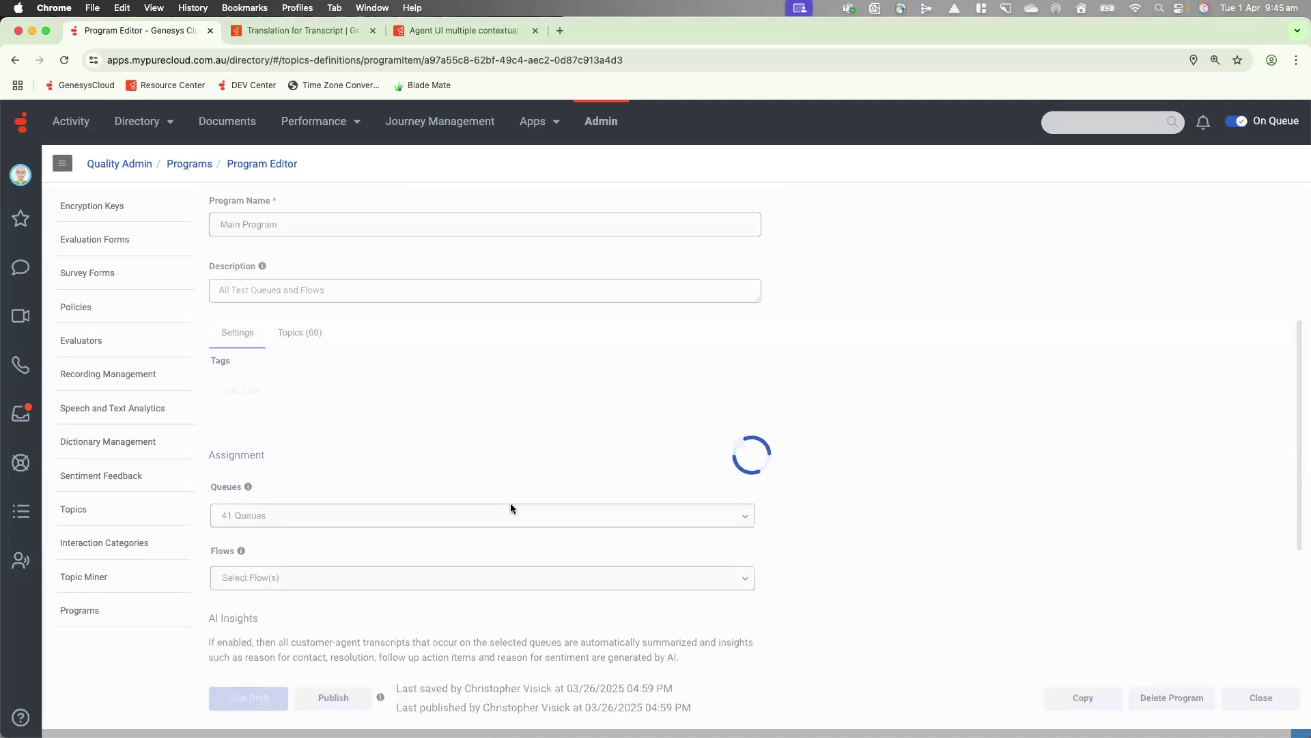
scroll(696, 554, "down", 3)
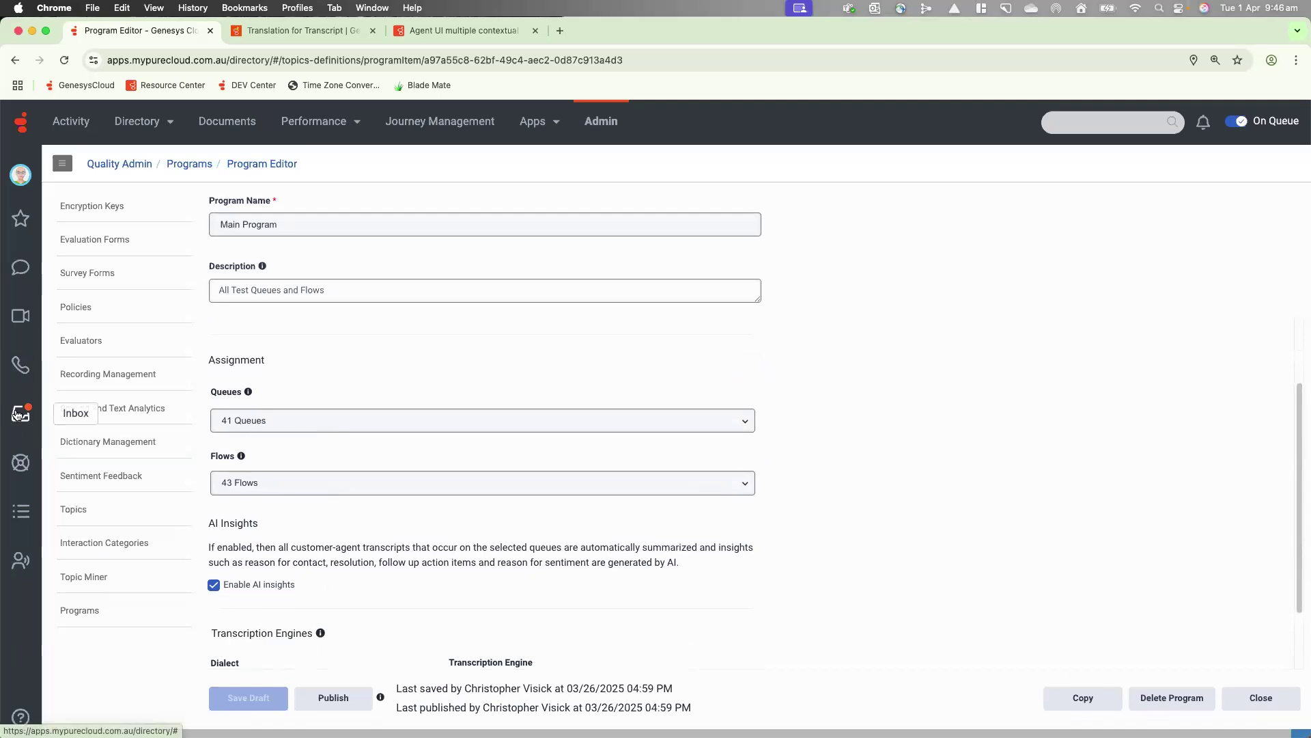
left_click(599, 122)
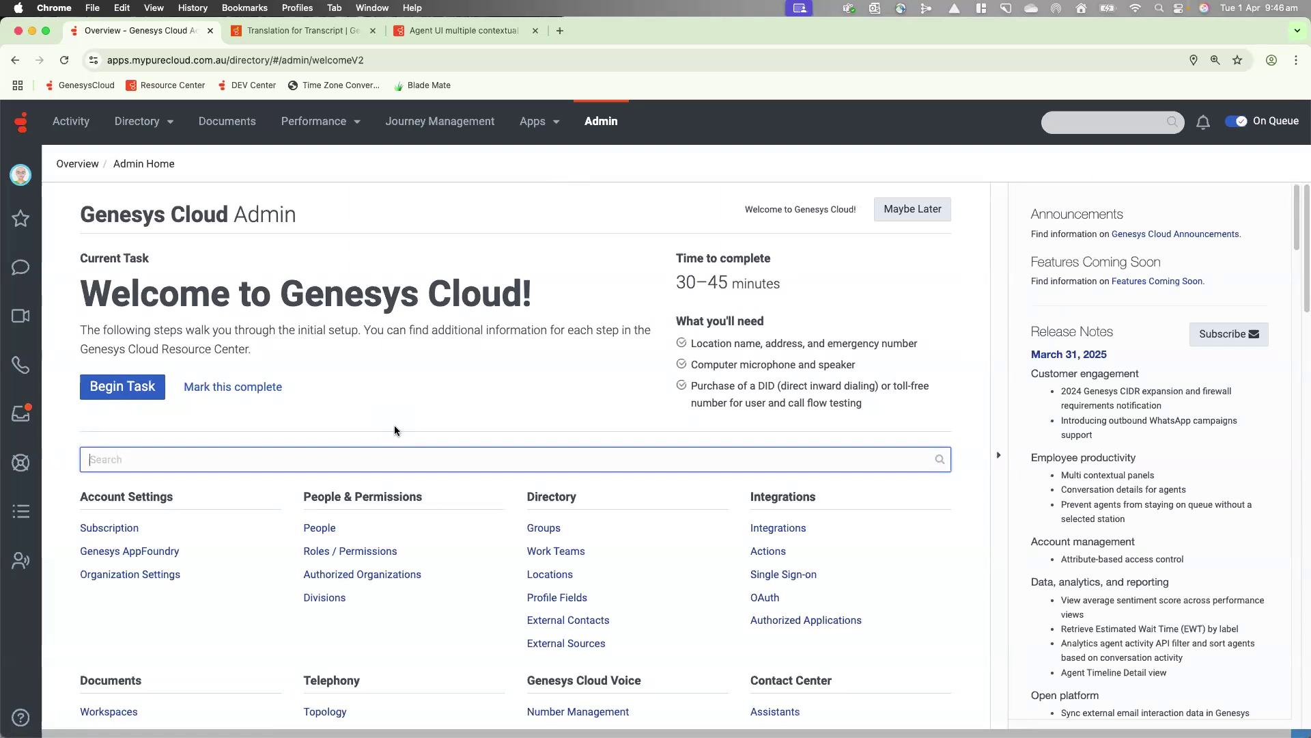
- Find Evaluation Forms via an 'ev' search and open 'Customer Service Evaluation - Ai Scoring'
type("ev")
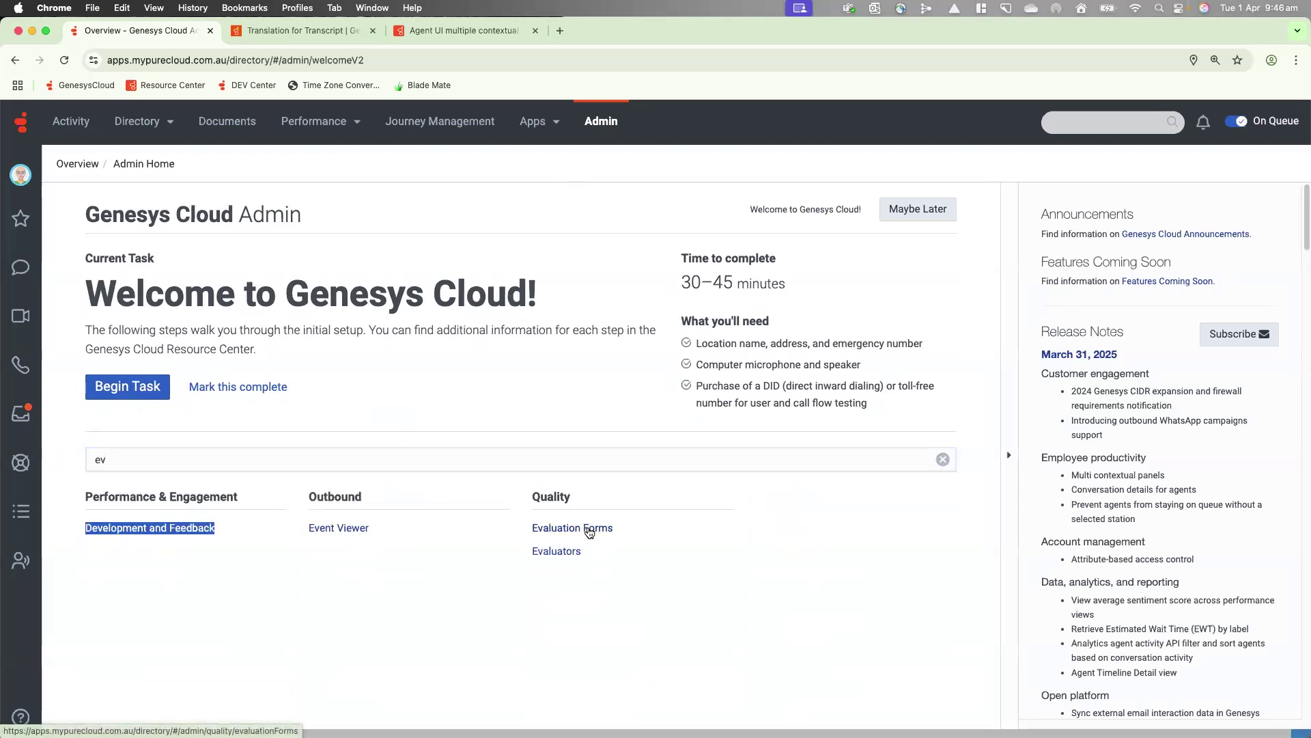
left_click(588, 530)
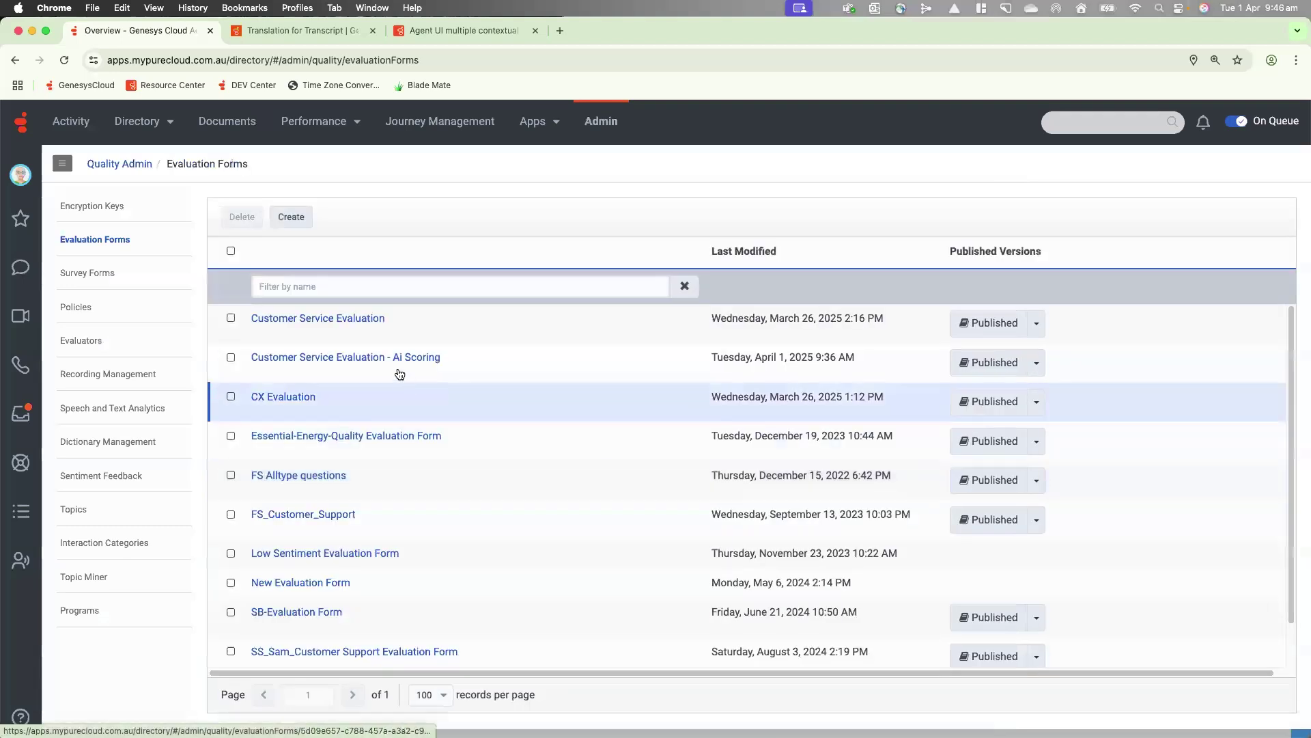
left_click(340, 362)
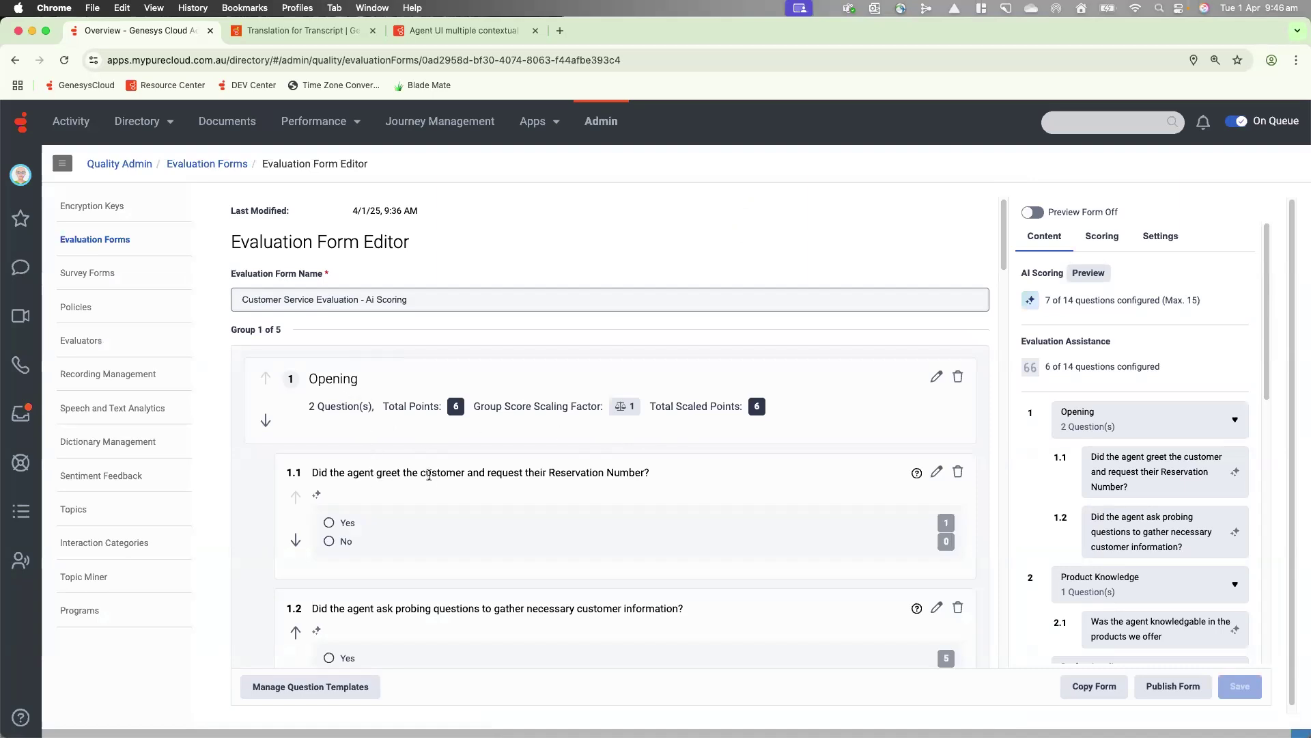
scroll(430, 471, "down", 10)
scroll(466, 448, "down", 10)
scroll(467, 454, "down", 10)
scroll(467, 453, "up", 20)
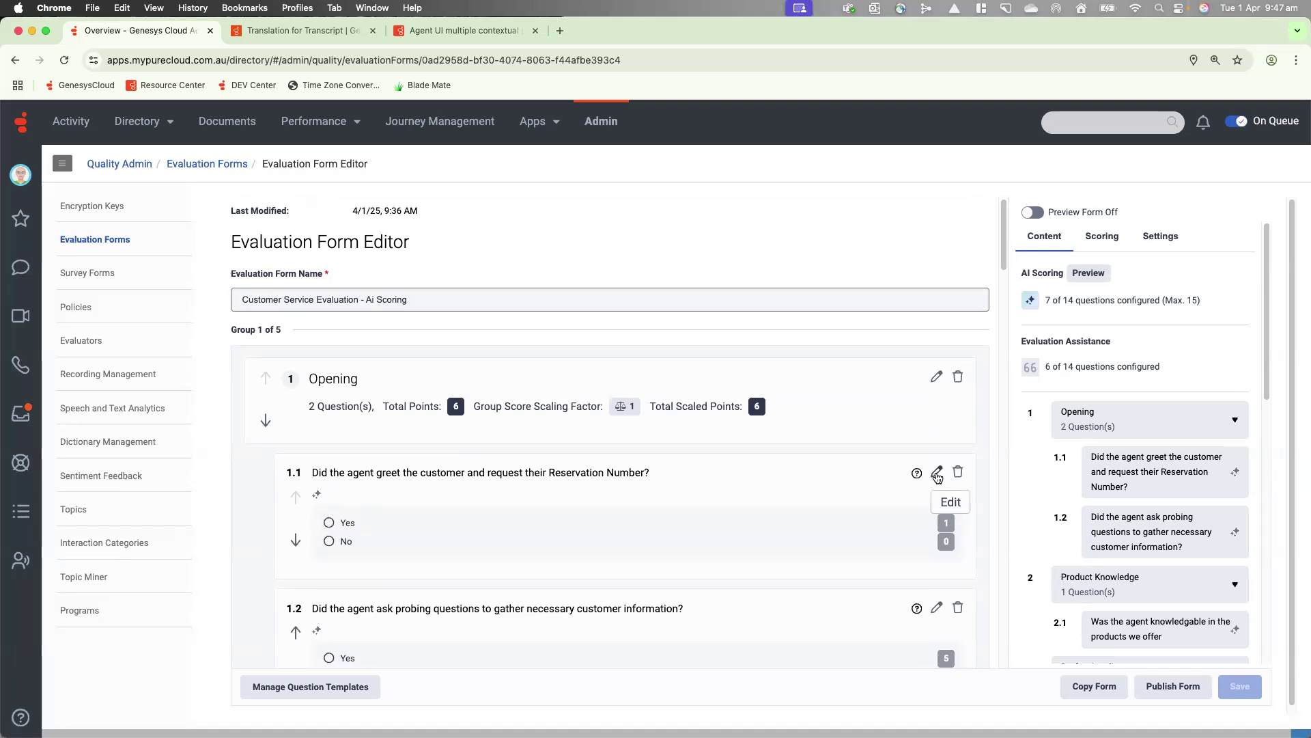
- Open question 1.1 for editing and review its AI Scoring setup, help text and answers
left_click(937, 474)
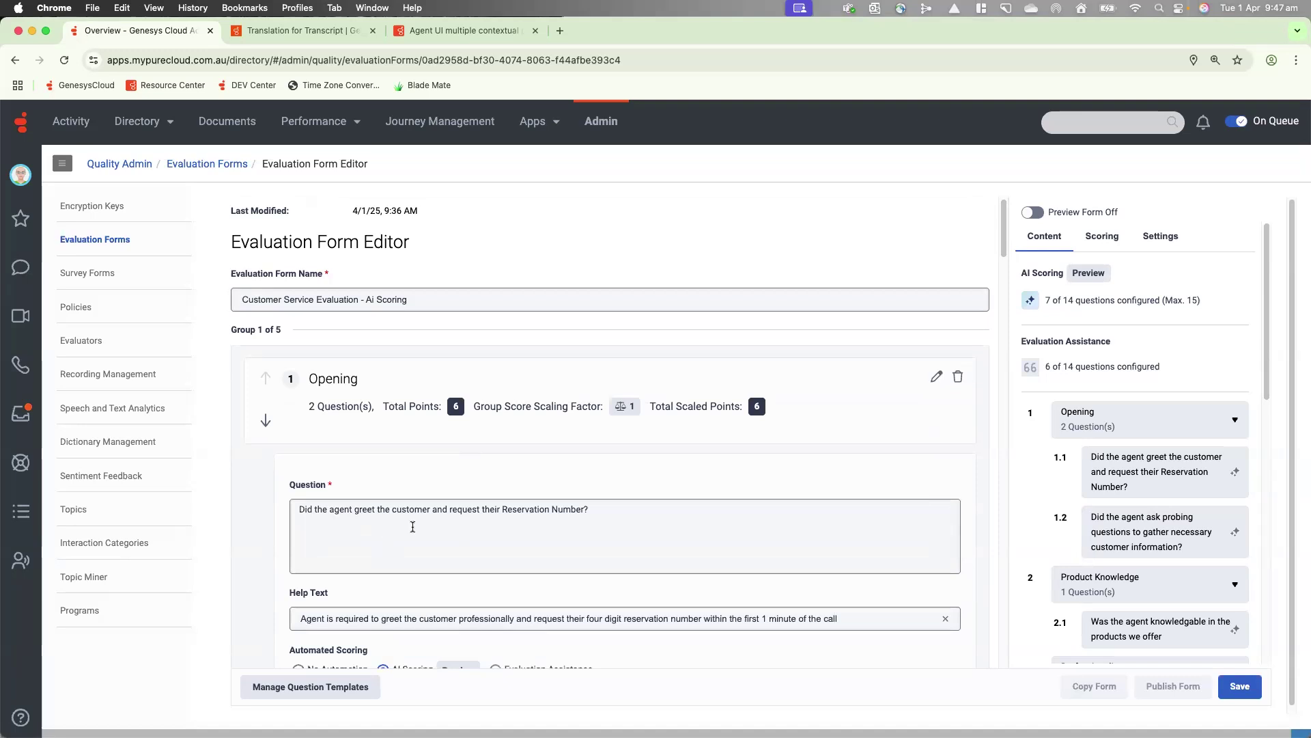
scroll(437, 528, "down", 3)
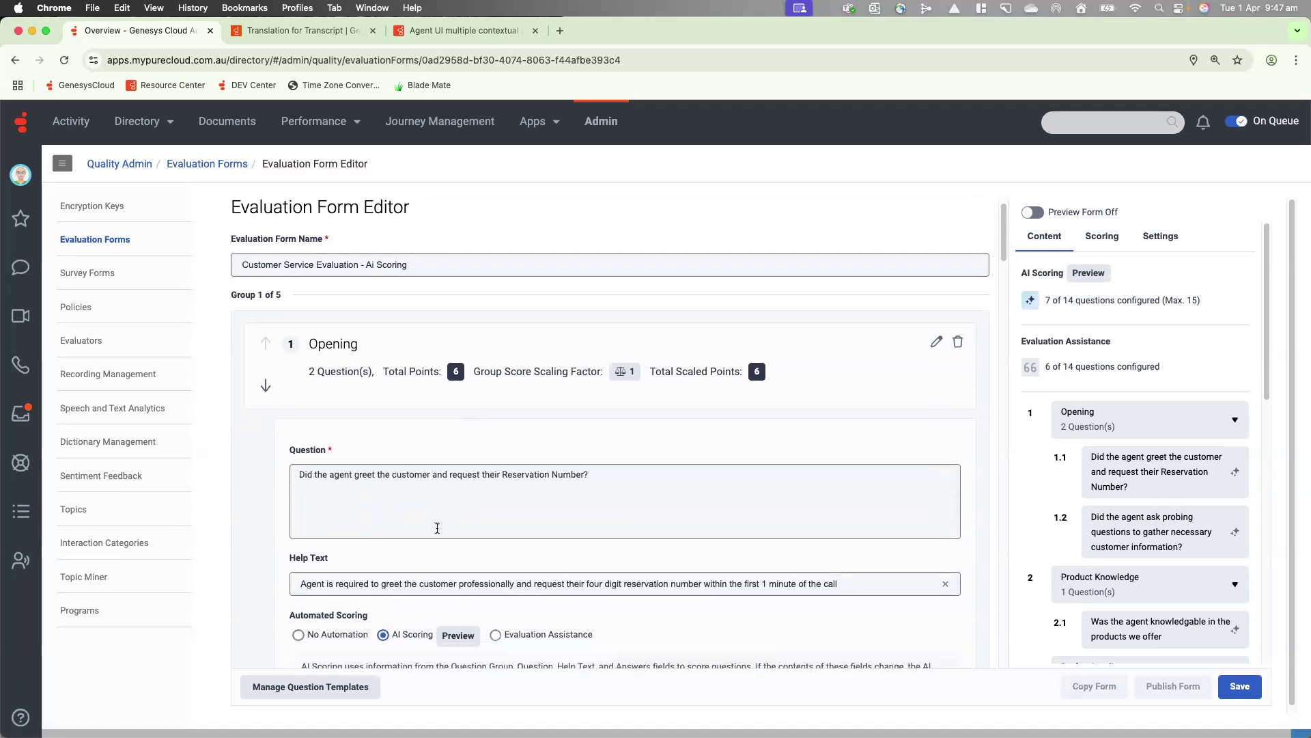
scroll(437, 528, "down", 1)
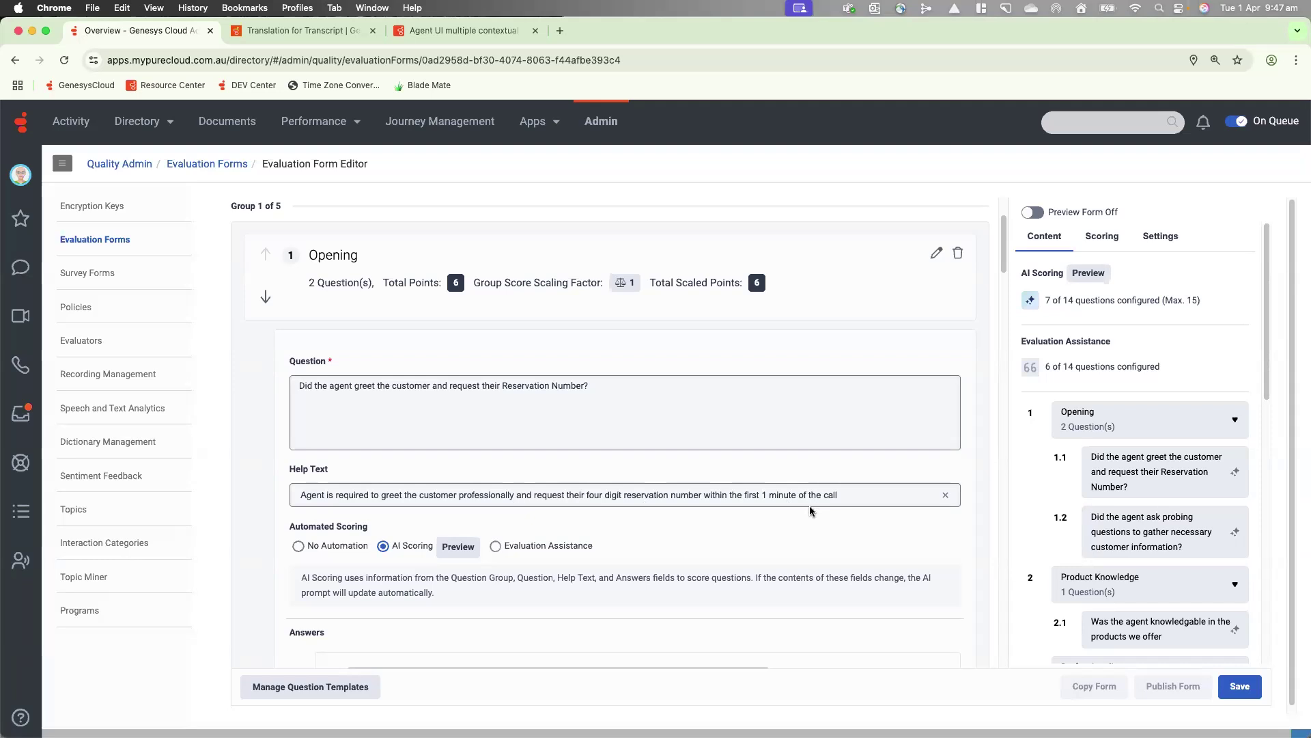
scroll(810, 506, "down", 1)
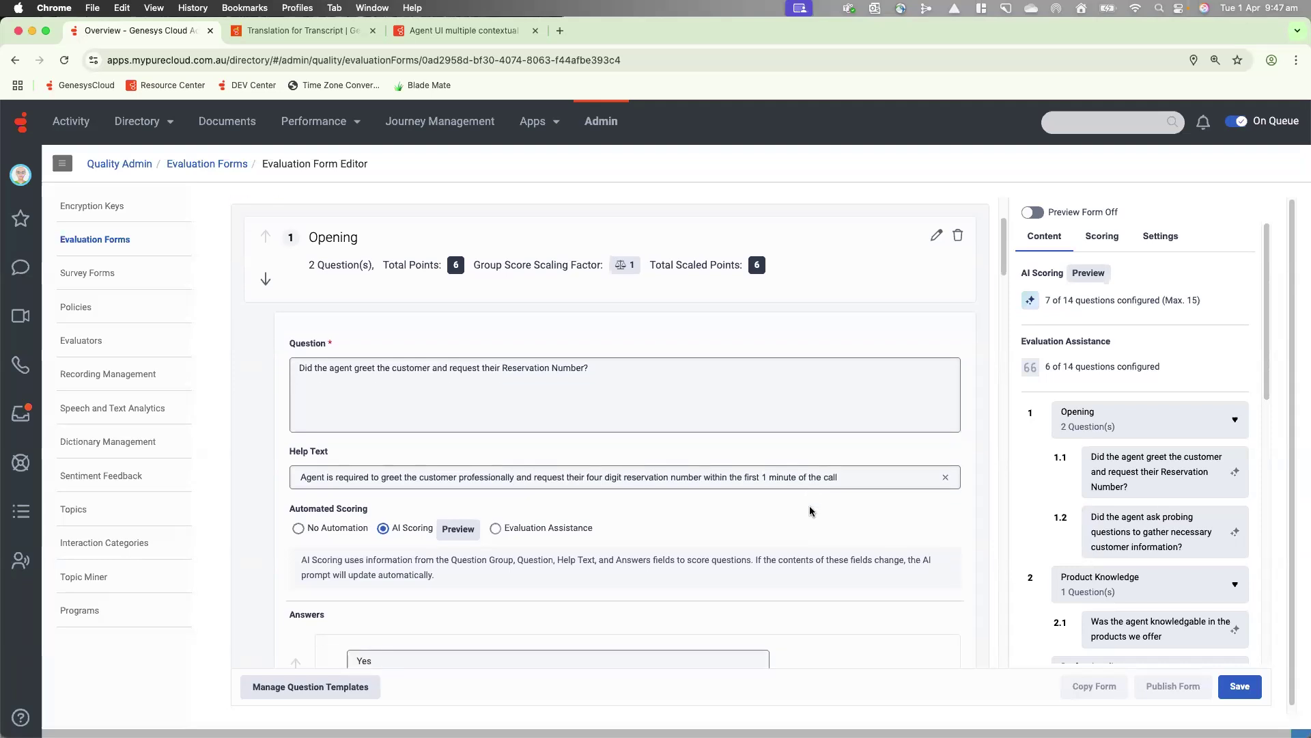
scroll(809, 511, "down", 3)
scroll(809, 511, "down", 7)
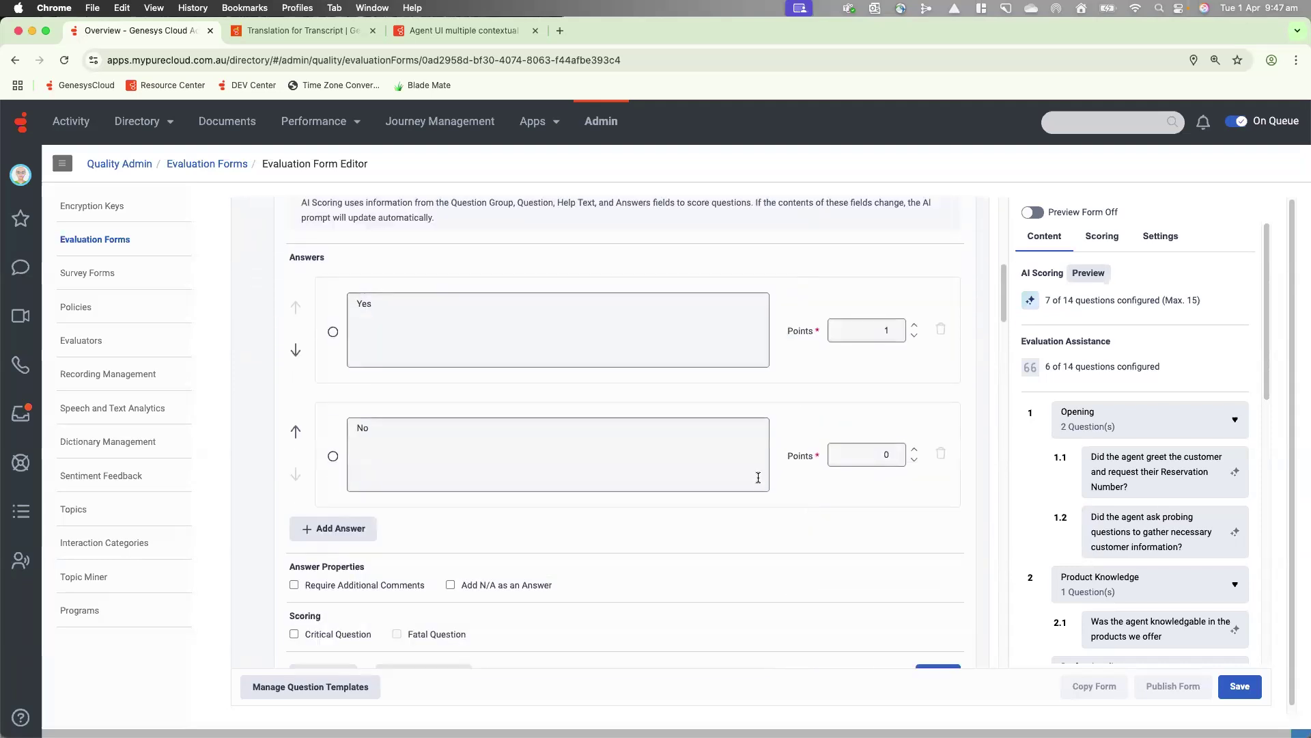
scroll(413, 459, "down", 20)
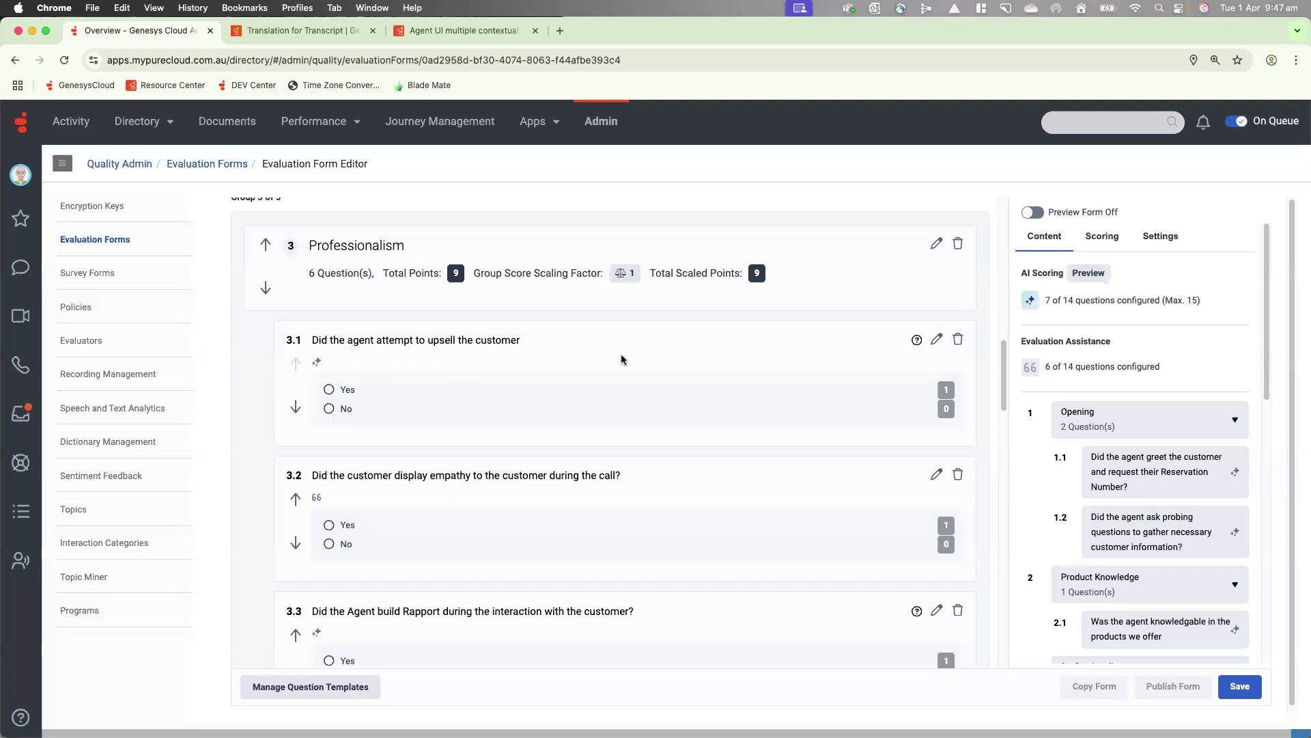
- Review question 3.1's AI Scoring help text and answers, then show the assigned evaluations inbox
left_click(936, 340)
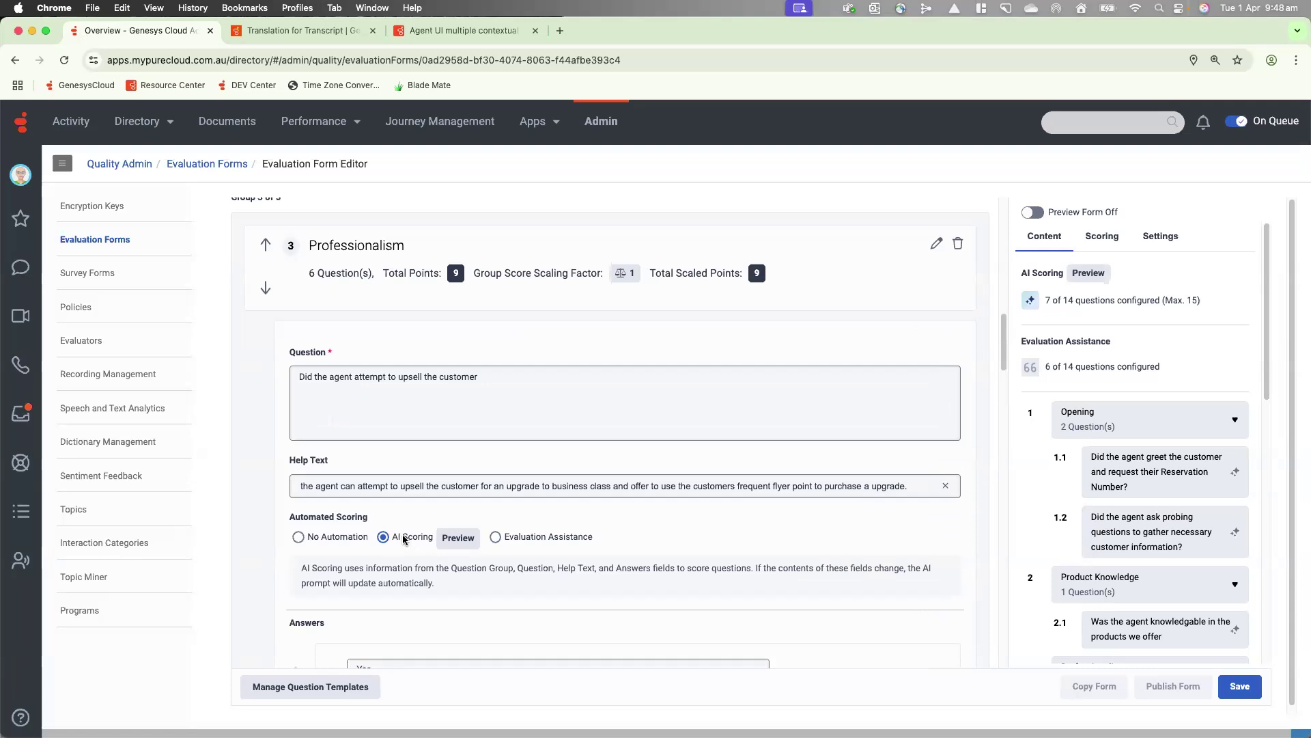
scroll(683, 533, "down", 5)
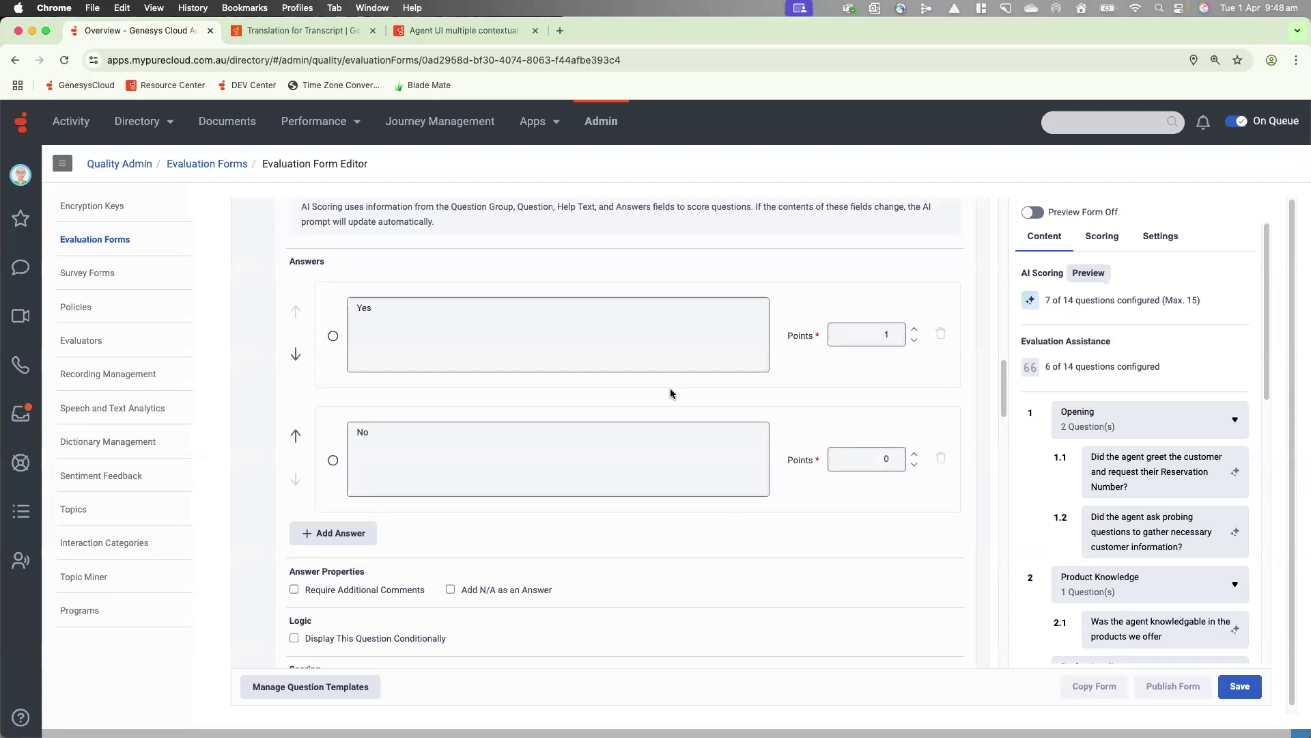
left_click(21, 413)
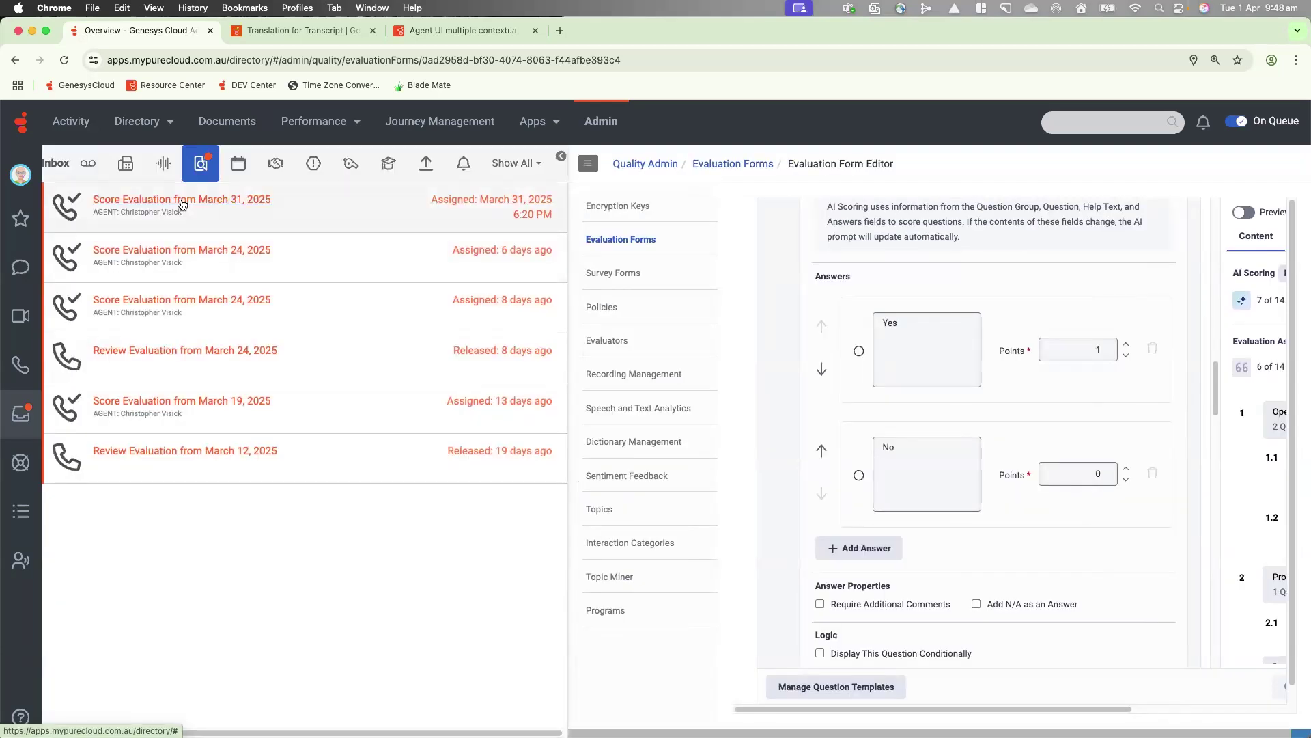
left_click(183, 203)
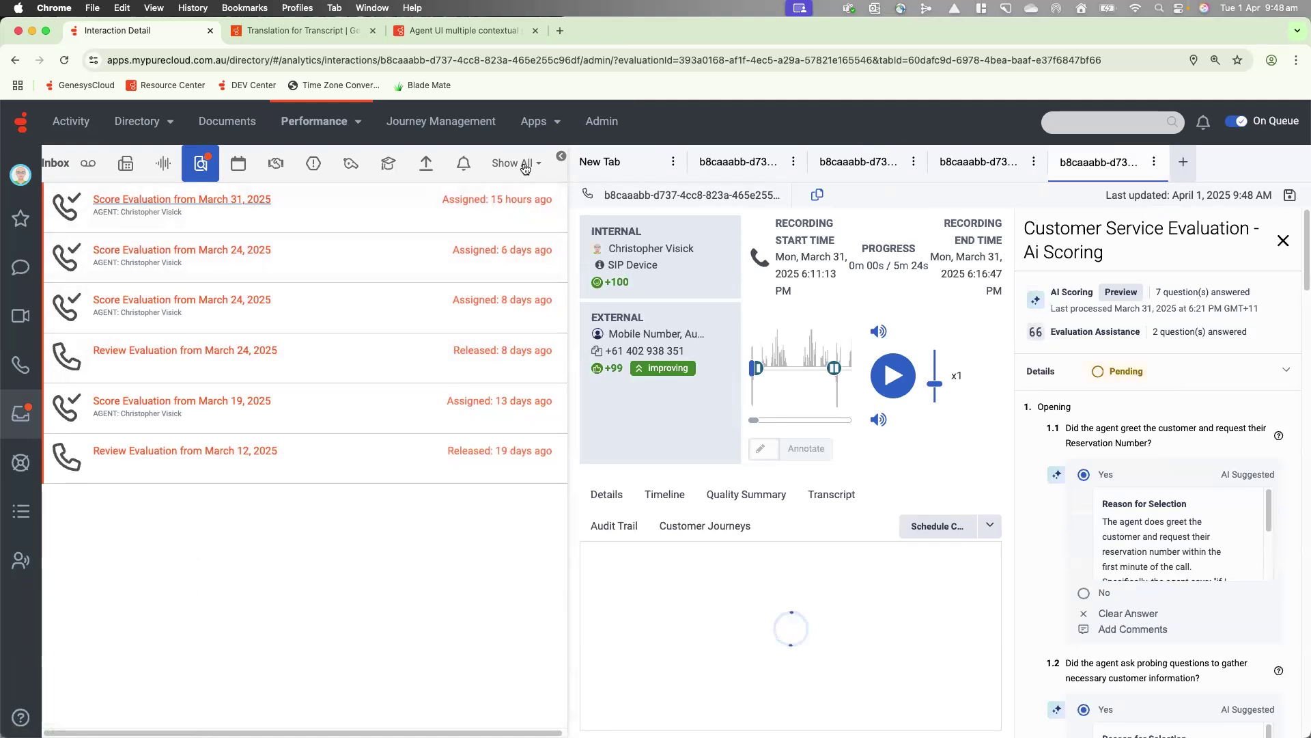
left_click(563, 160)
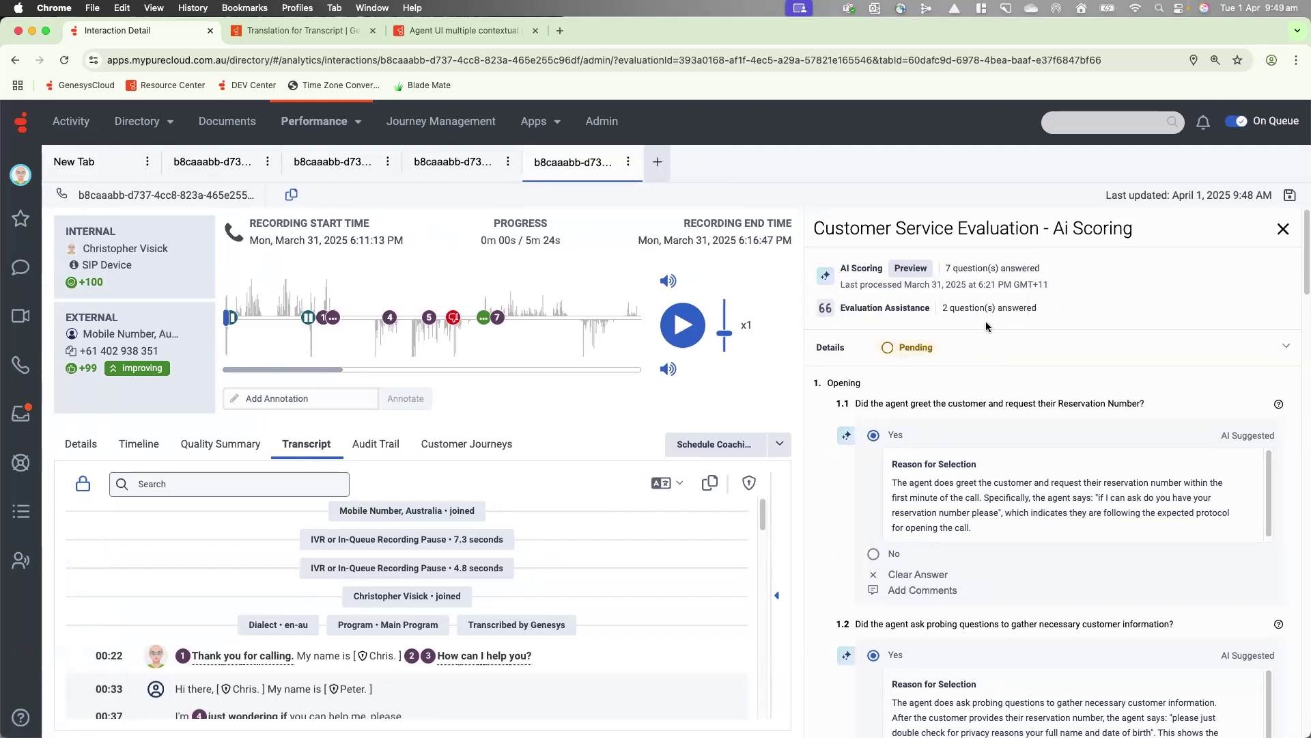
mouse_move(917, 310)
scroll(1120, 324, "down", 2)
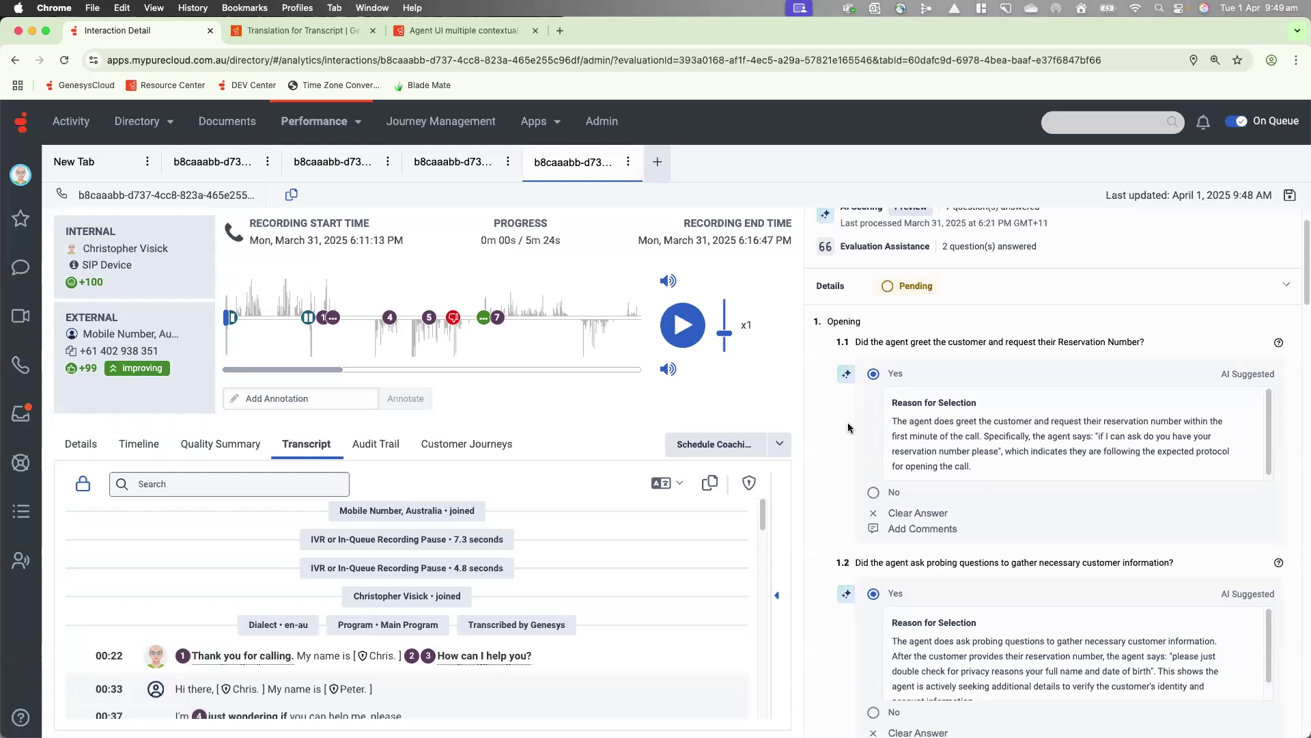
scroll(848, 428, "down", 10)
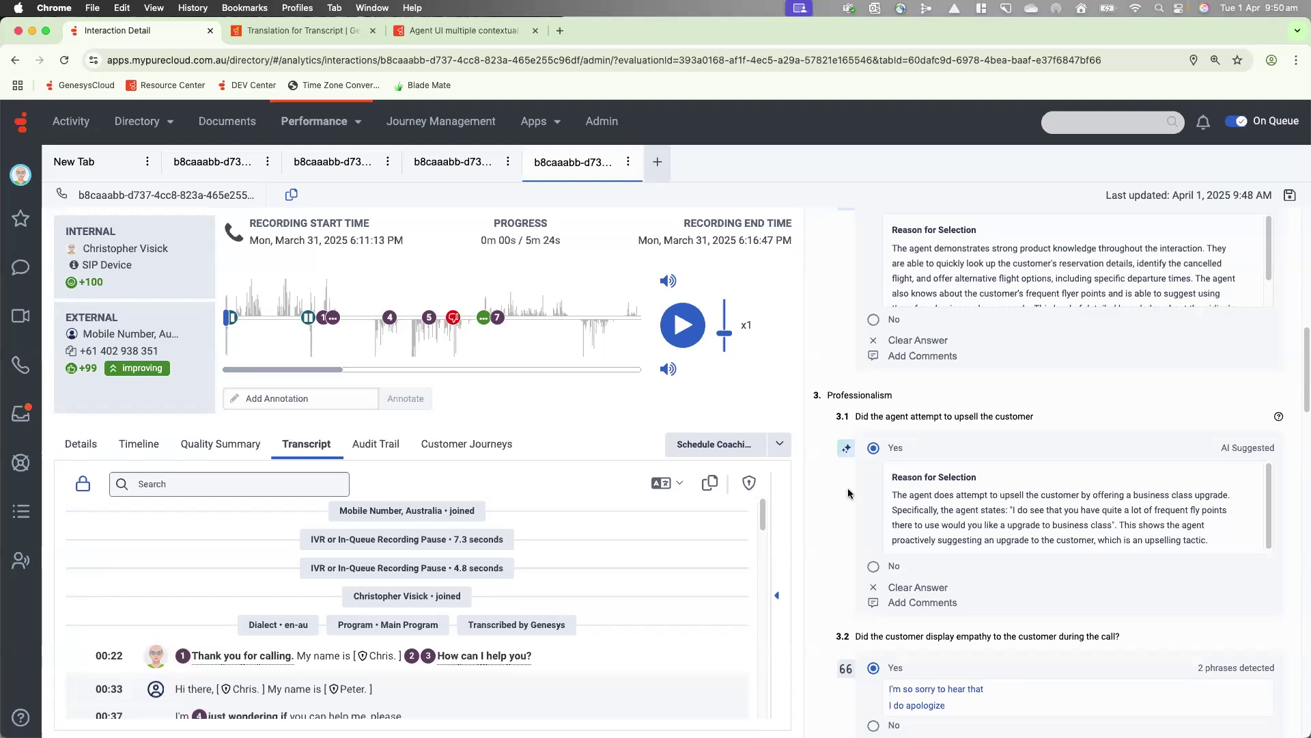
scroll(848, 493, "down", 3)
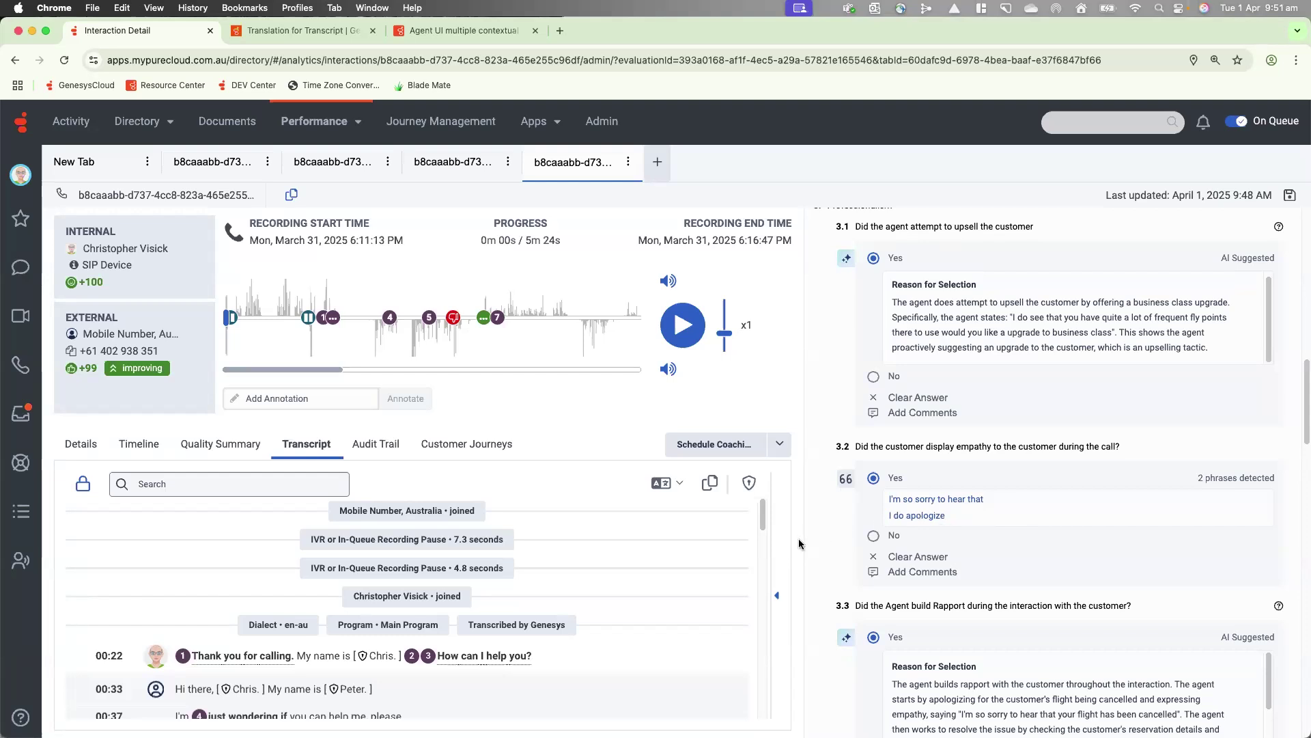
- Show the full AI Interaction Summary and its Flight resolution and Flight cancellation sentiment reasons
left_click(777, 595)
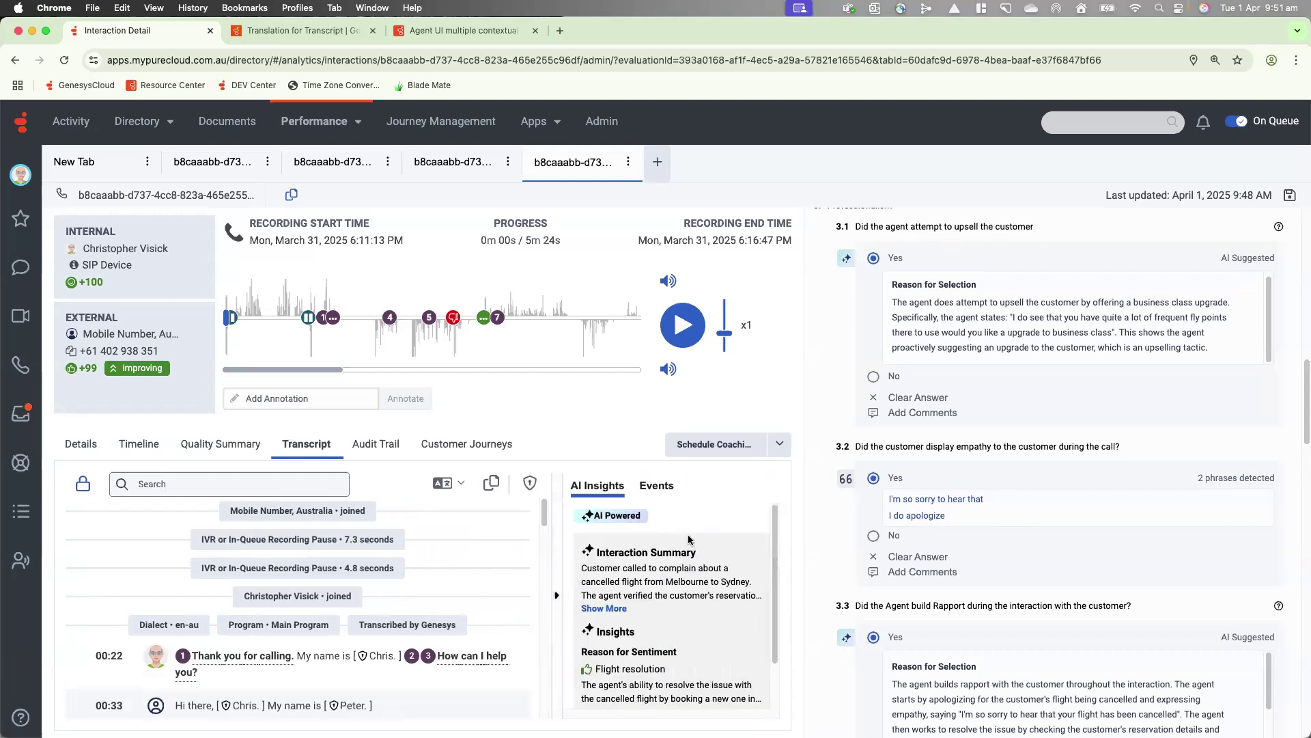
scroll(691, 539, "down", 1)
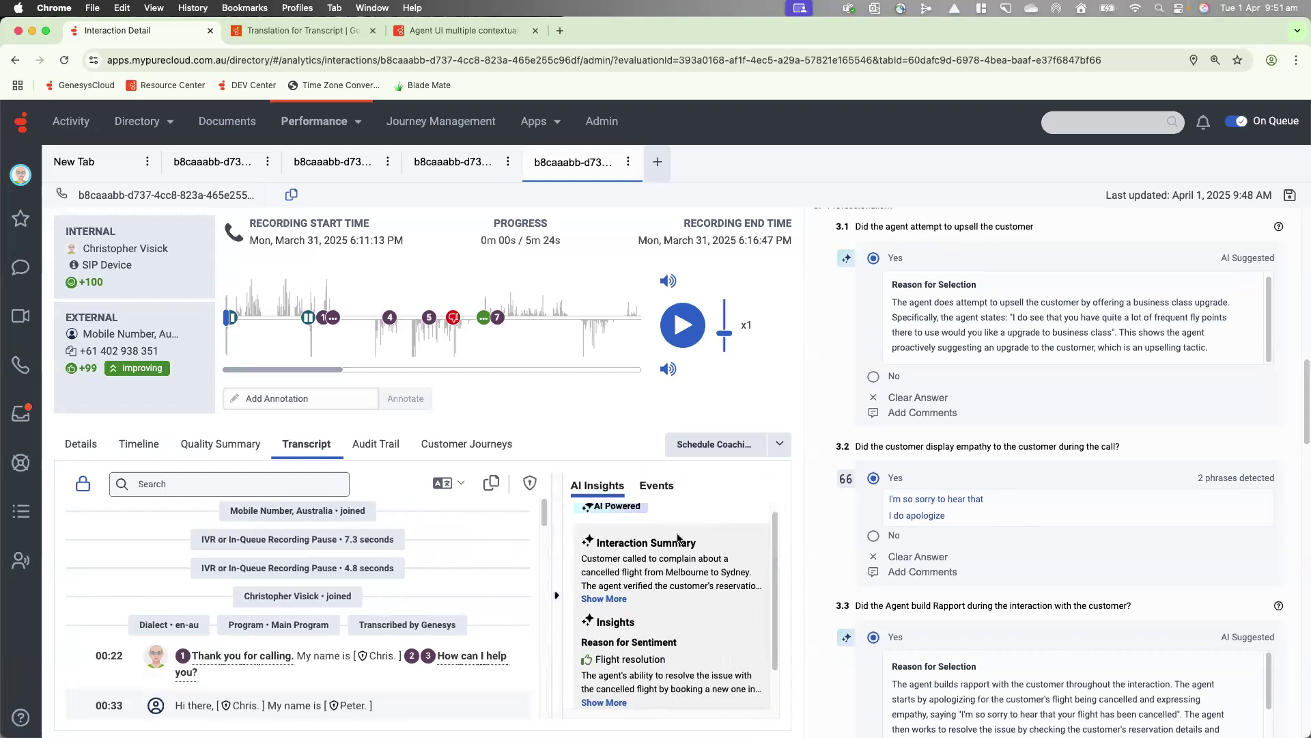
left_click(603, 599)
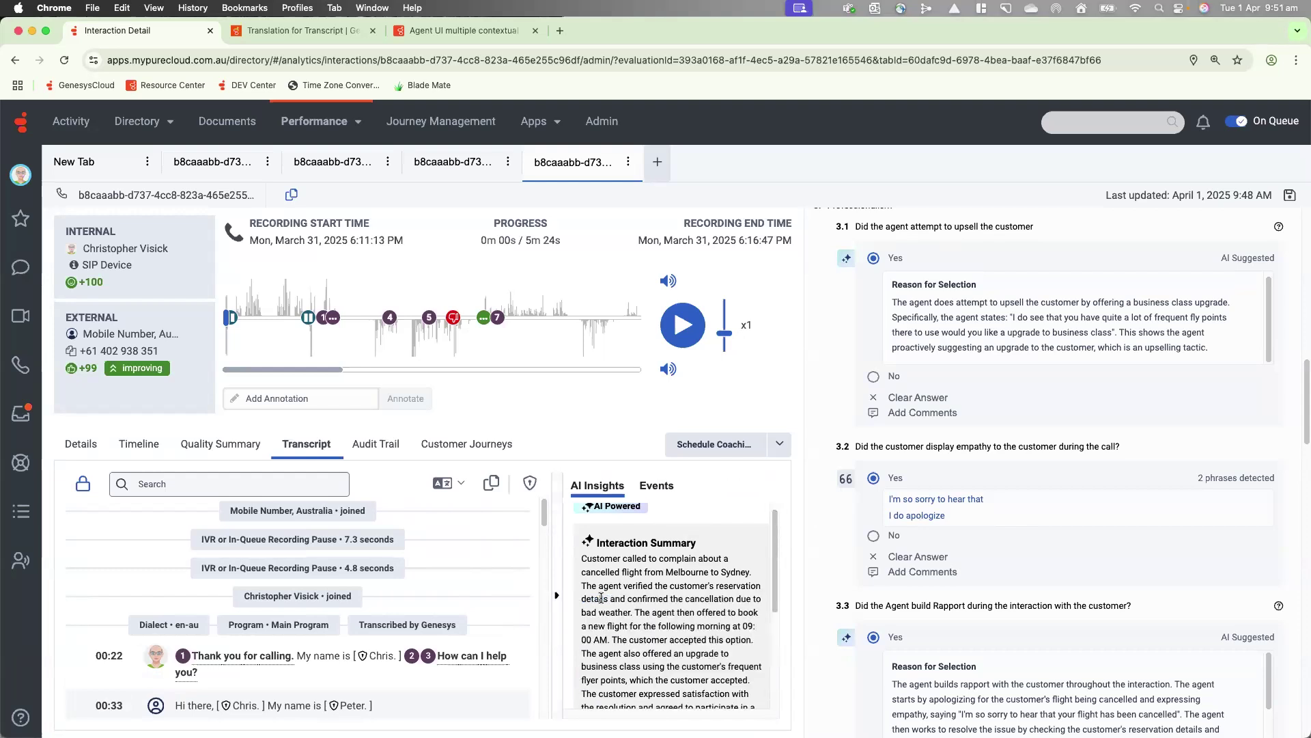
scroll(643, 604, "down", 1)
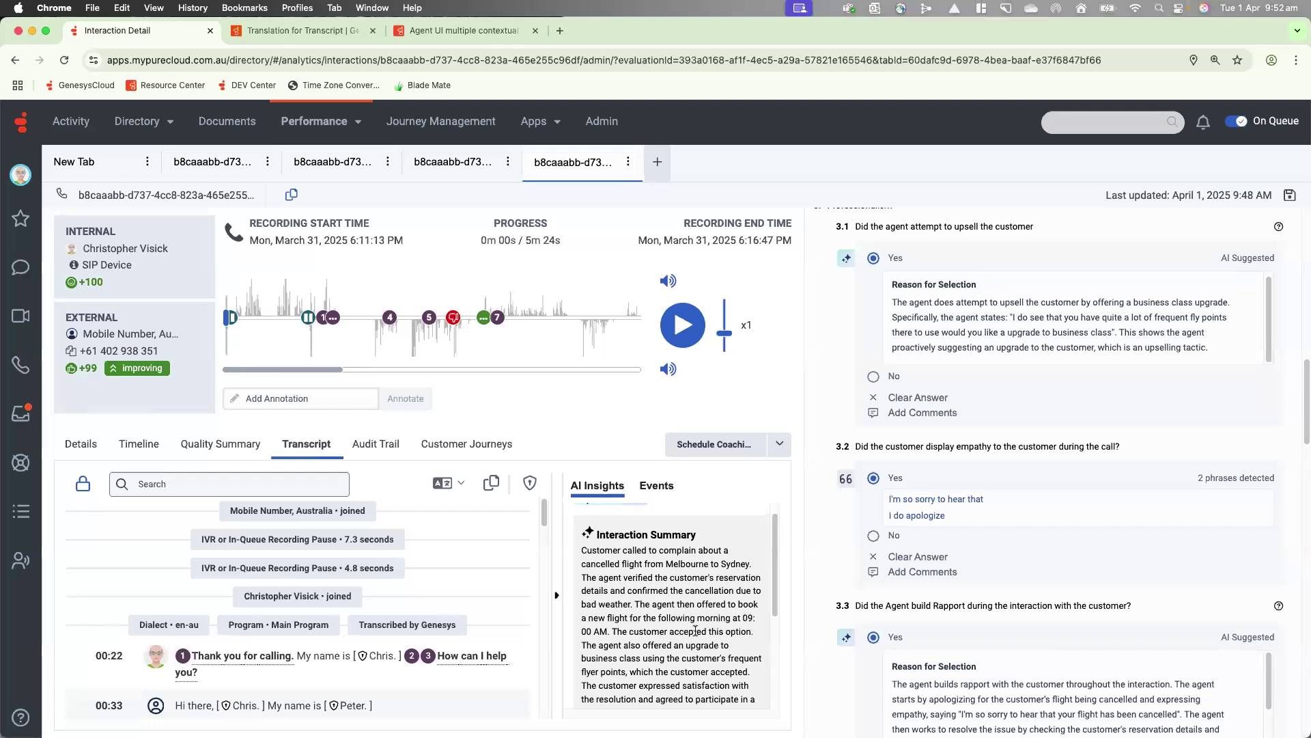
scroll(730, 649, "down", 1)
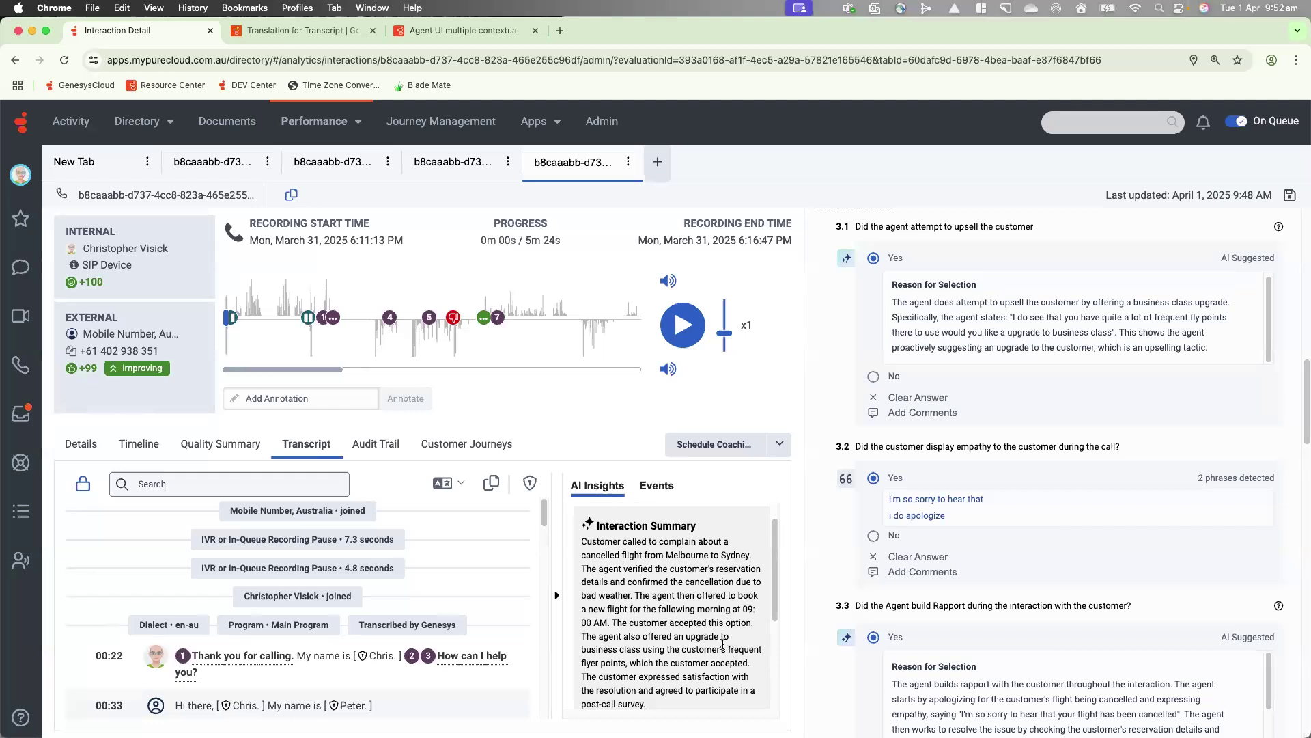
scroll(711, 642, "down", 2)
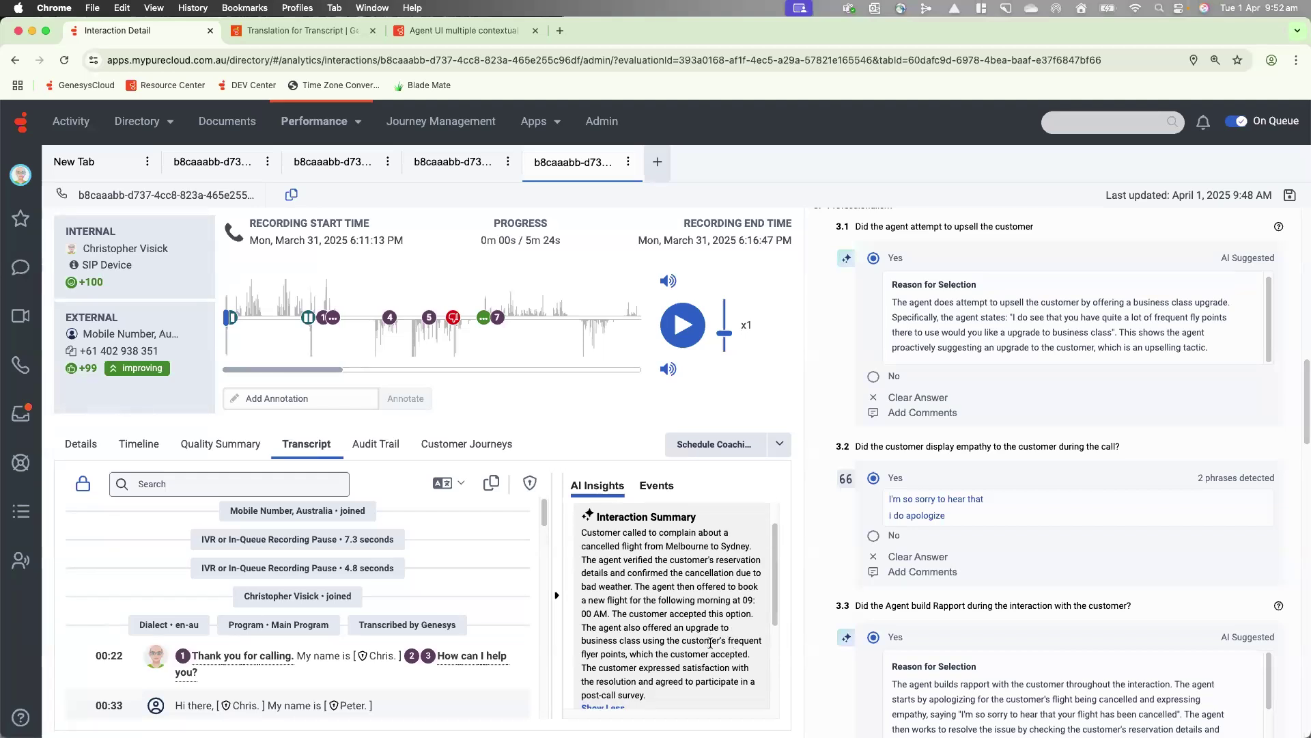
scroll(711, 642, "down", 8)
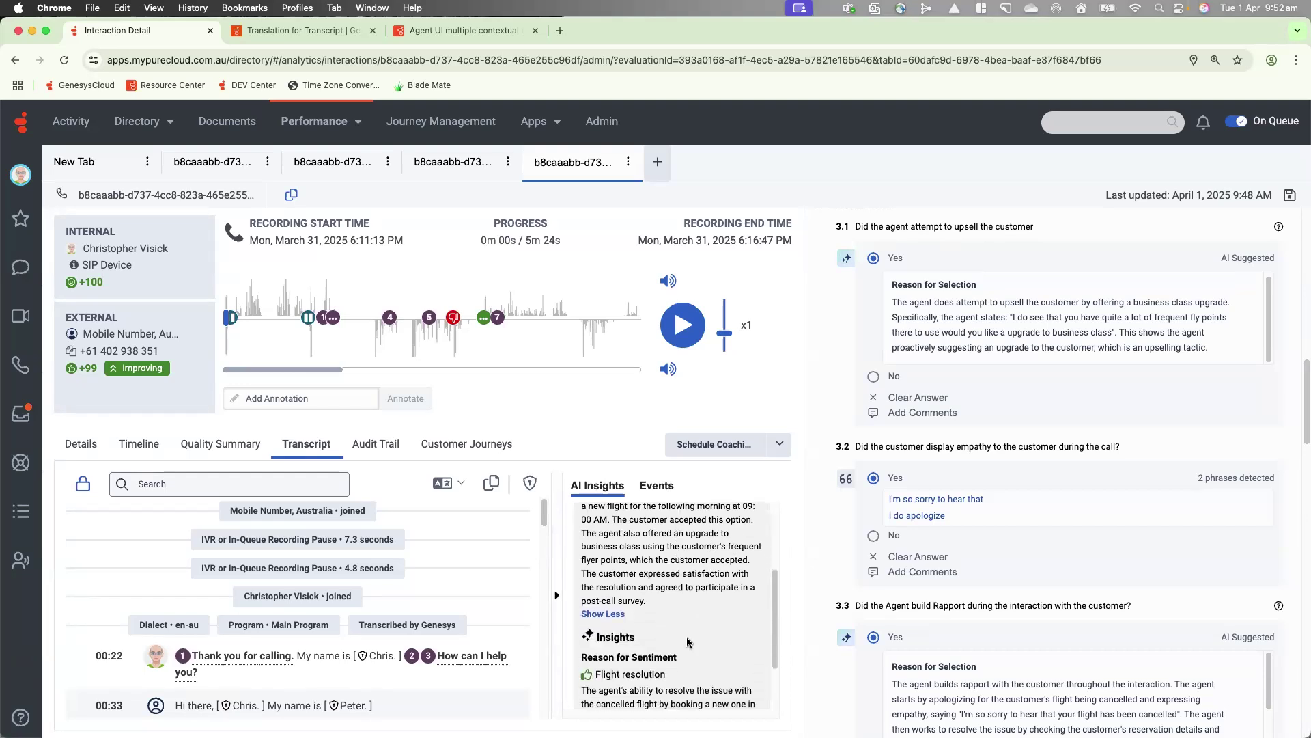
scroll(687, 642, "down", 7)
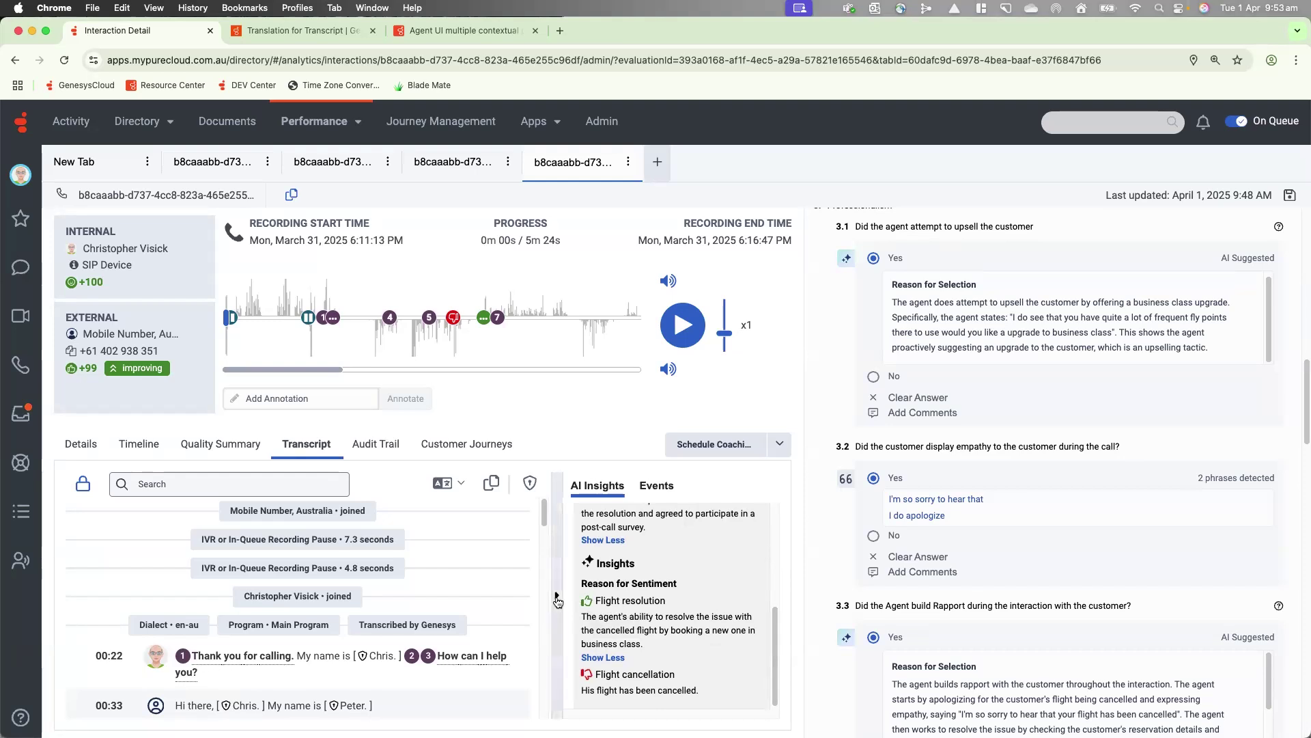
- Collapse the AI Insights panel to widen the transcript
left_click(556, 600)
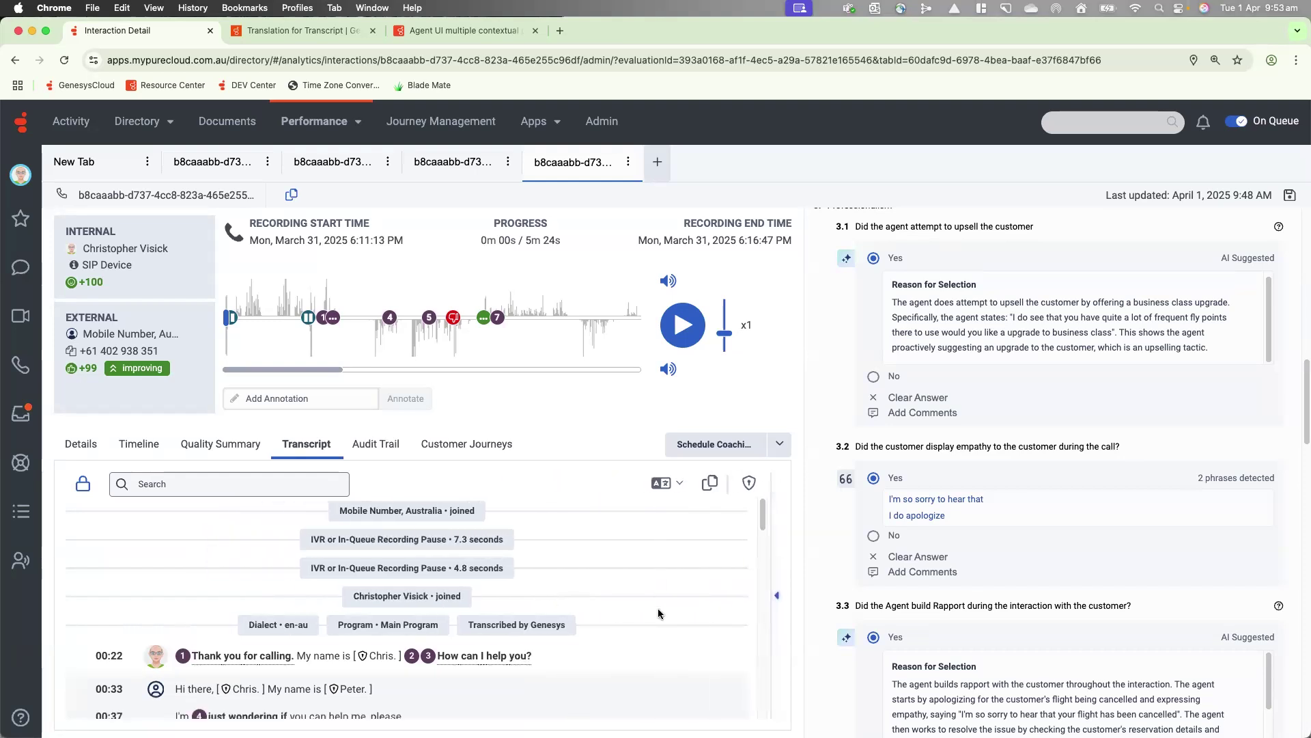
scroll(658, 608, "down", 2)
scroll(658, 608, "down", 2)
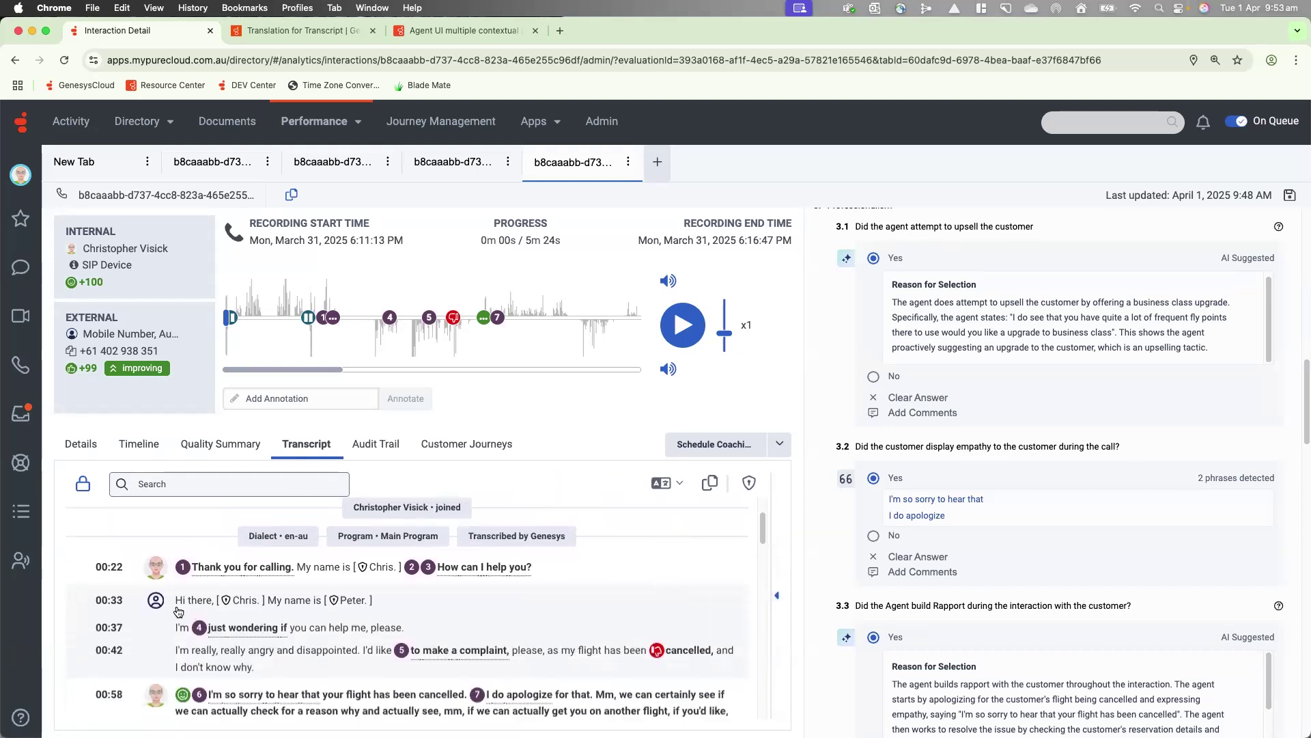
scroll(489, 640, "down", 3)
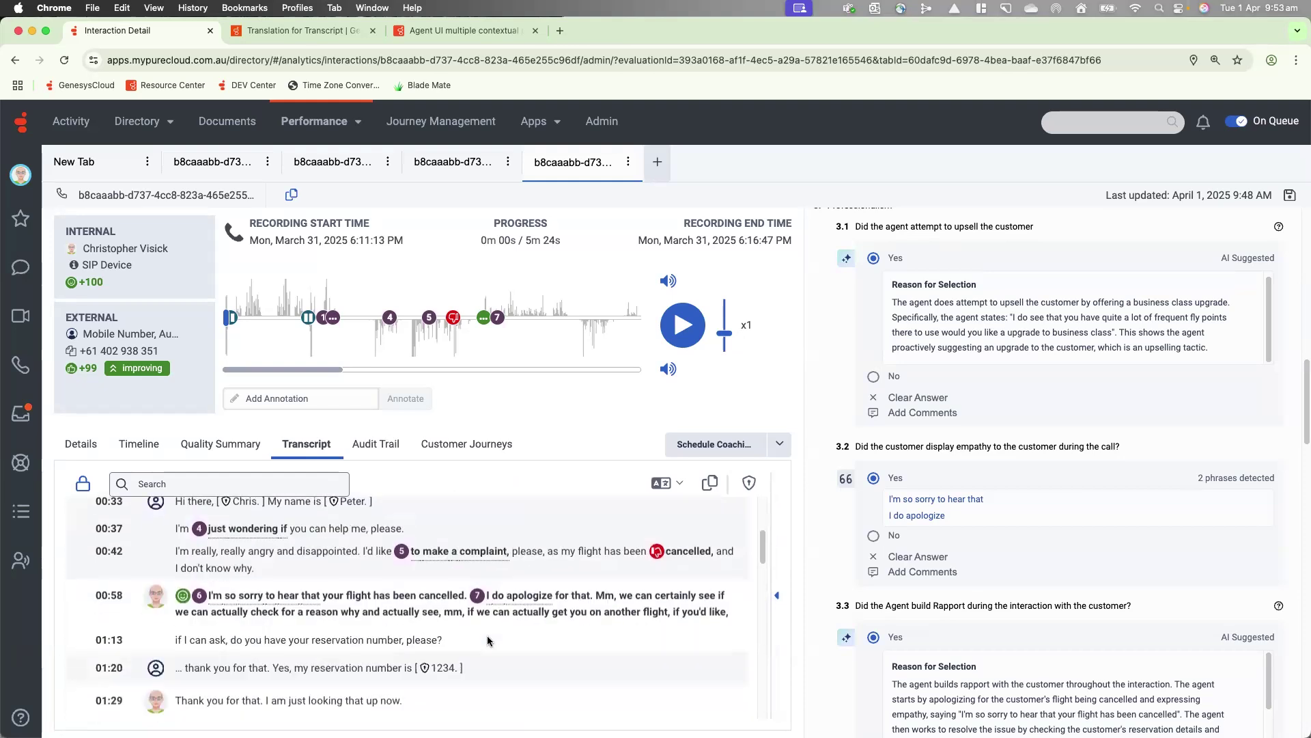
scroll(489, 640, "up", 6)
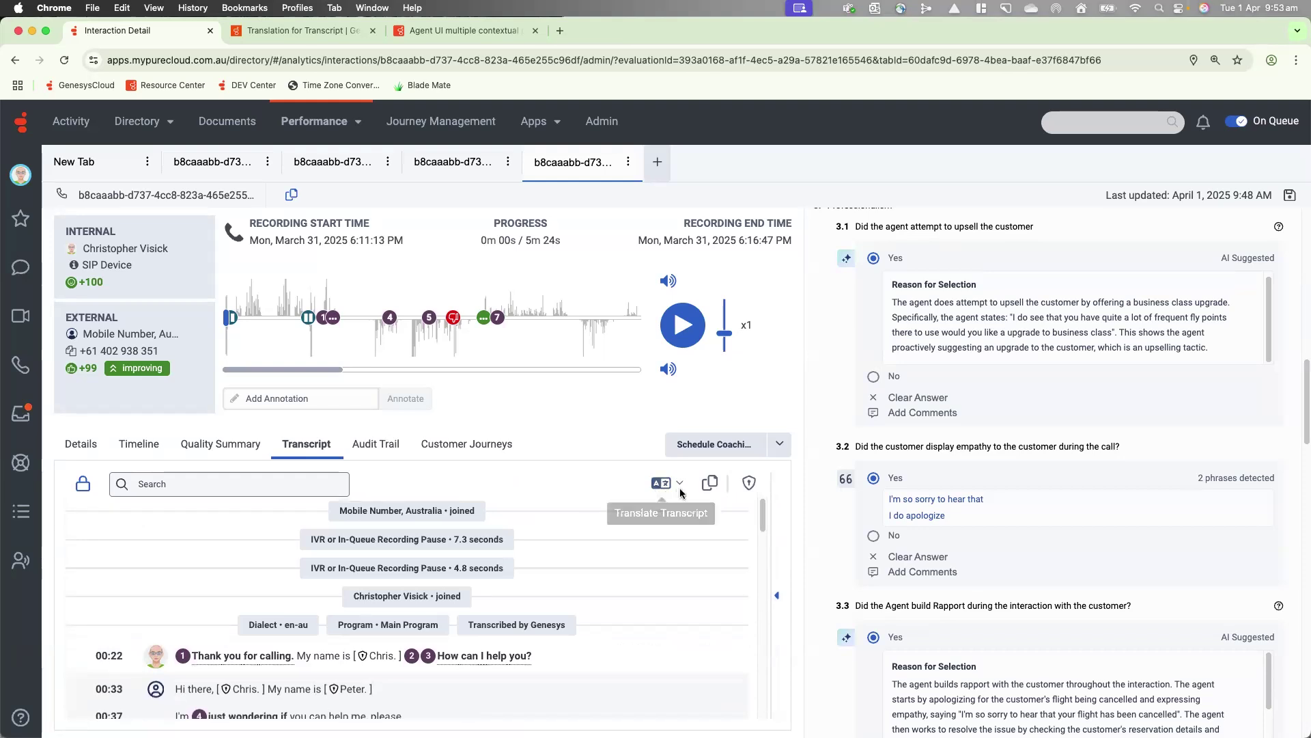
- Translate the transcript into Deutsch, showing German lines beneath each English line
left_click(681, 487)
scroll(650, 543, "down", 3)
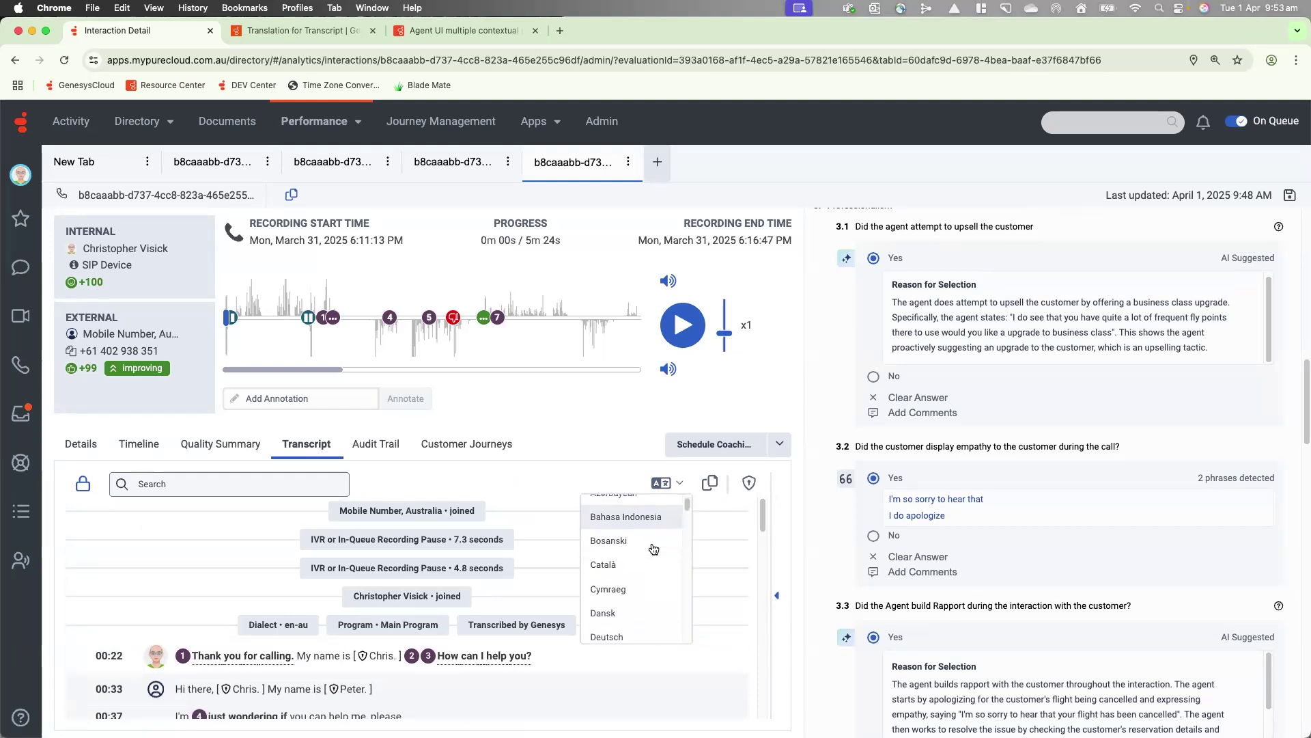
scroll(650, 545, "down", 1)
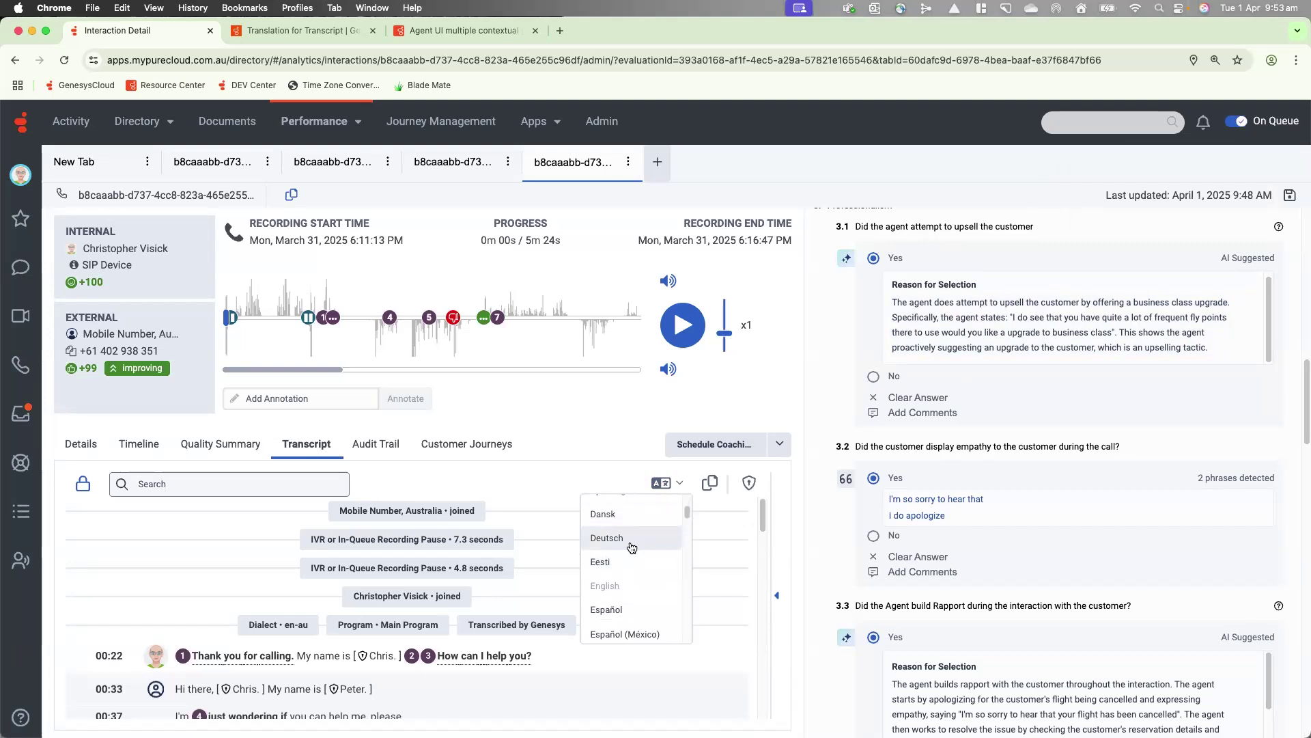
left_click(631, 539)
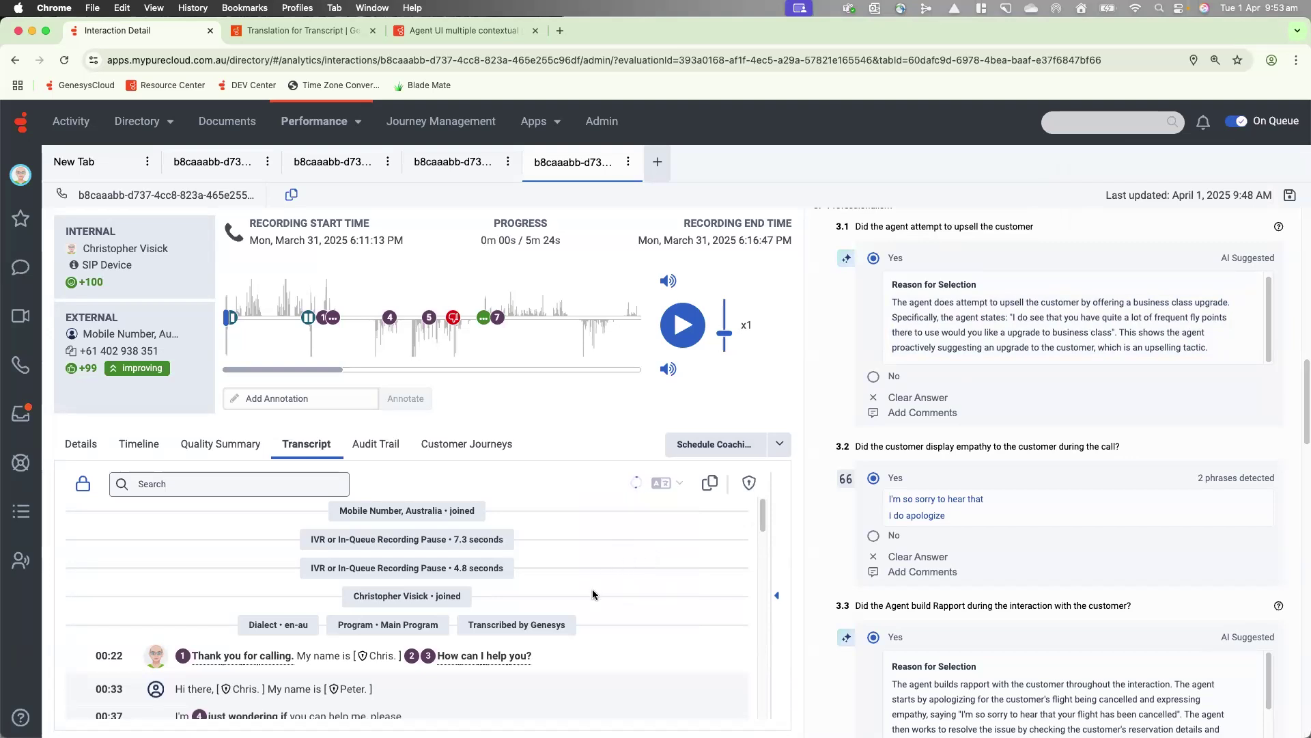
scroll(638, 599, "down", 3)
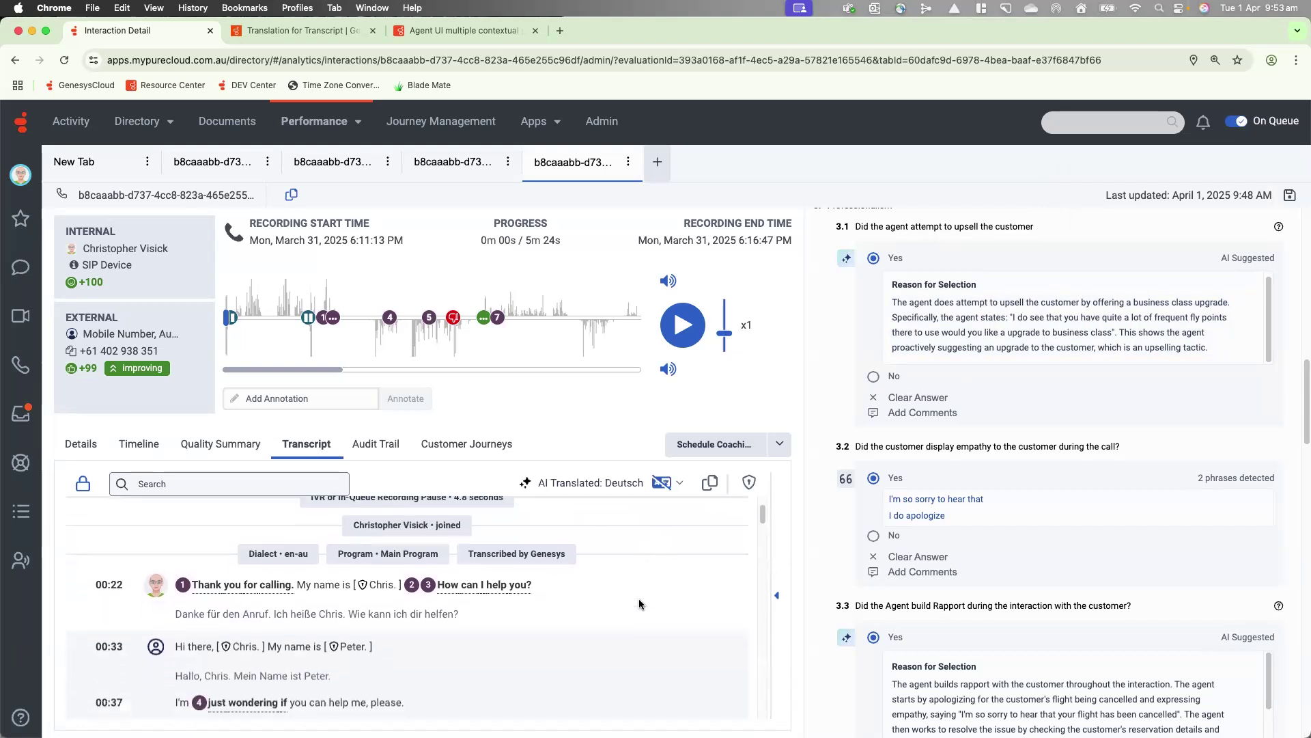
scroll(638, 598, "down", 1)
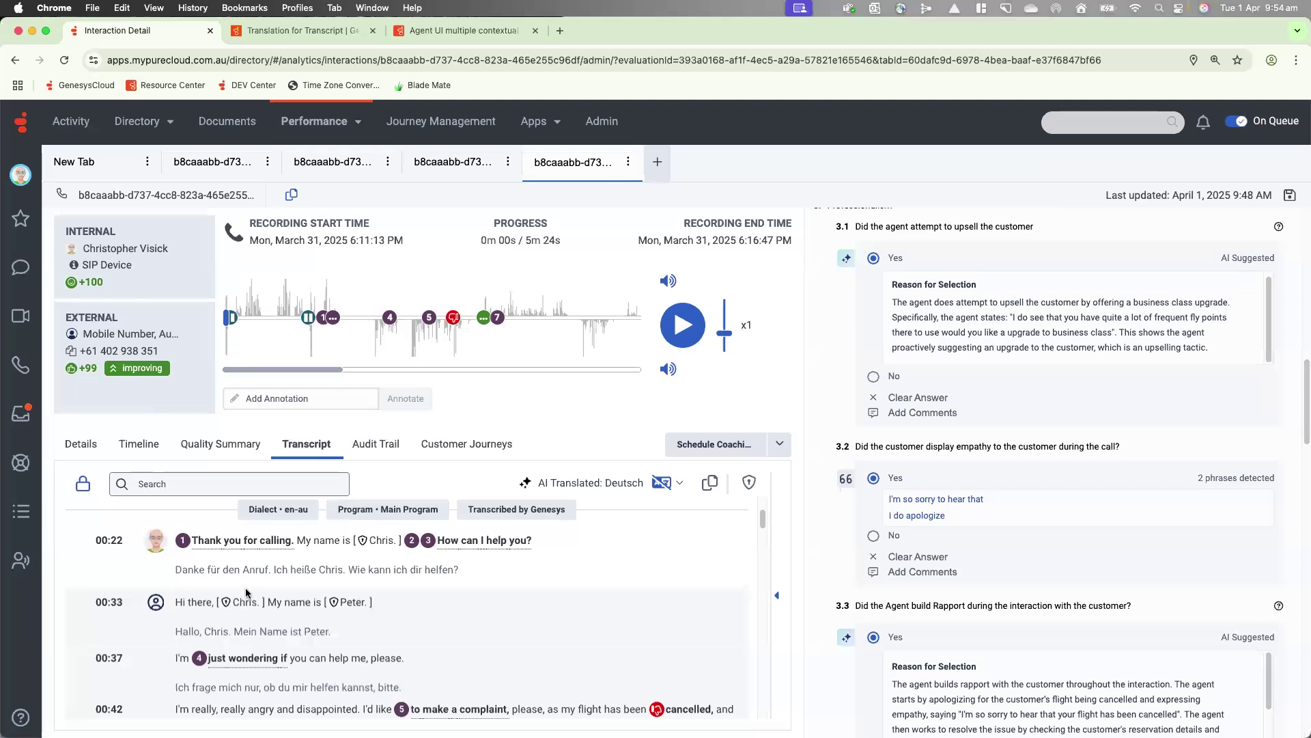
scroll(522, 579, "down", 10)
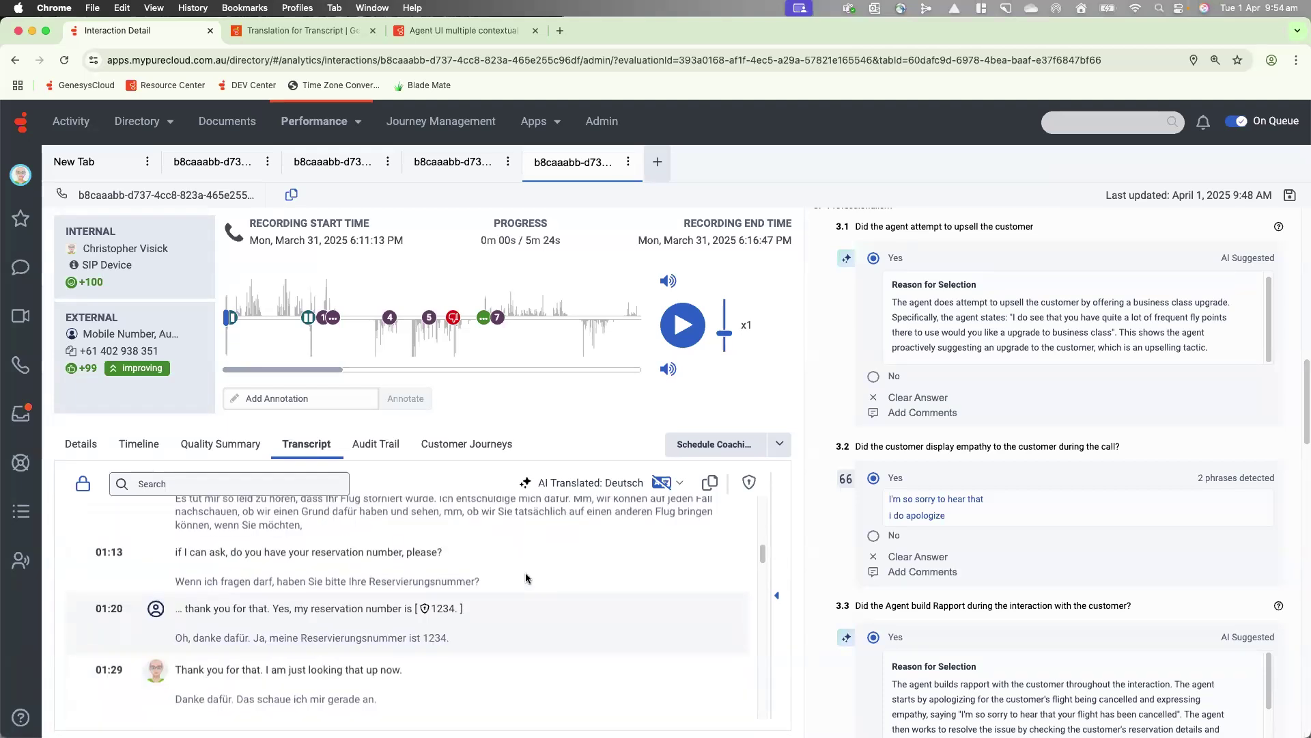